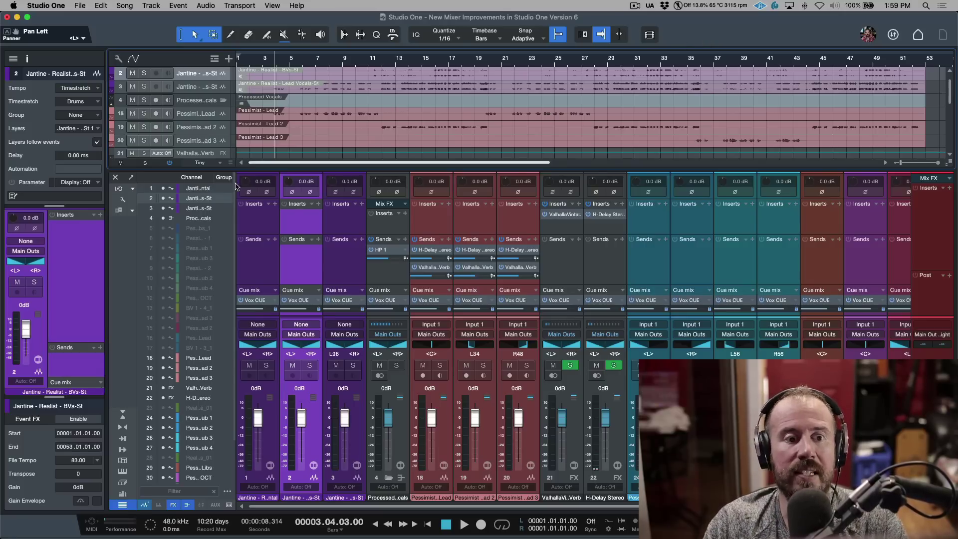
- Show channel icons on the mixer strips and give Processed Vocals the Kick In icon
left_click(125, 200)
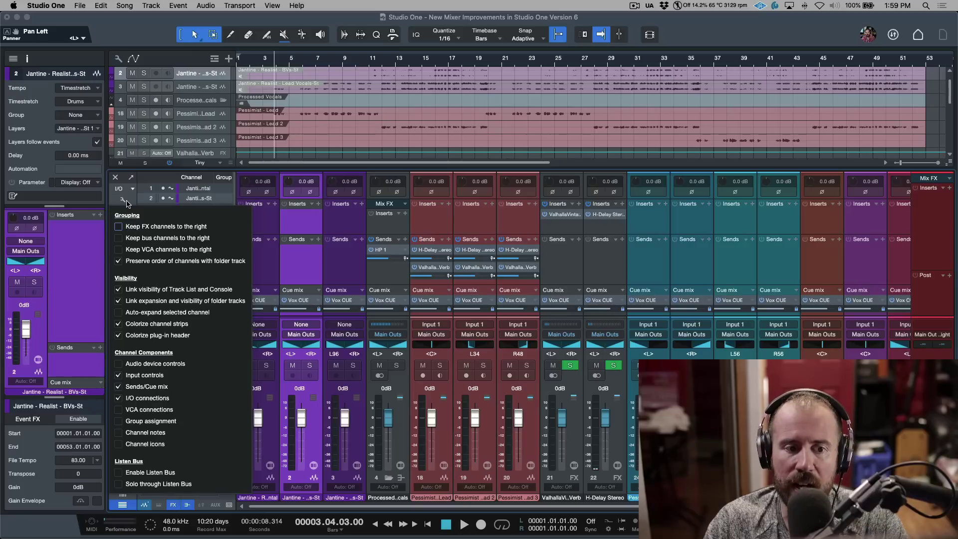
left_click(119, 445)
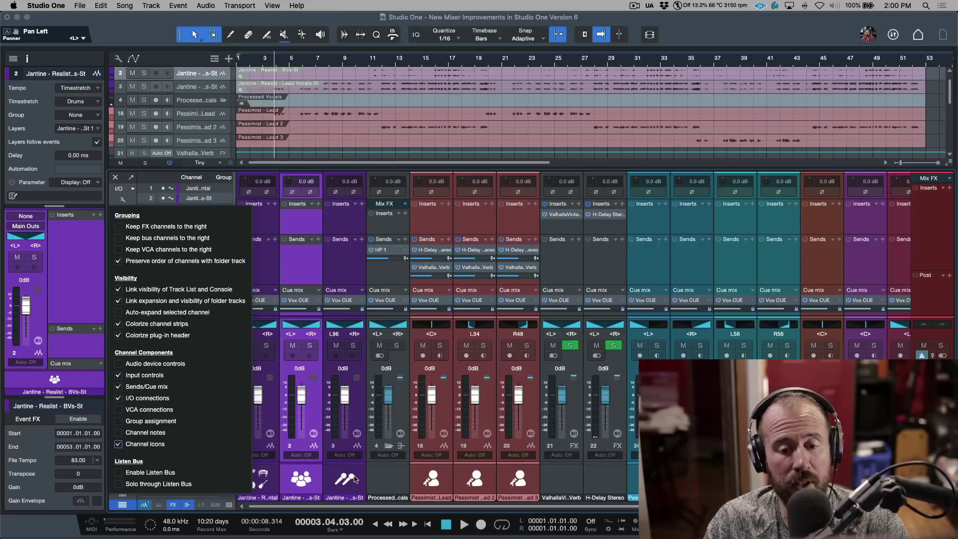
left_click(372, 480)
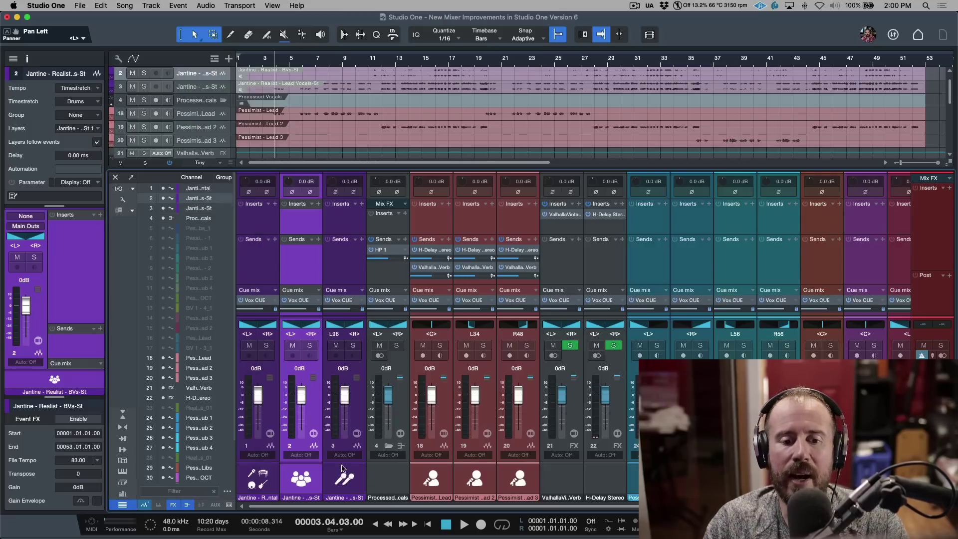
left_click(388, 480)
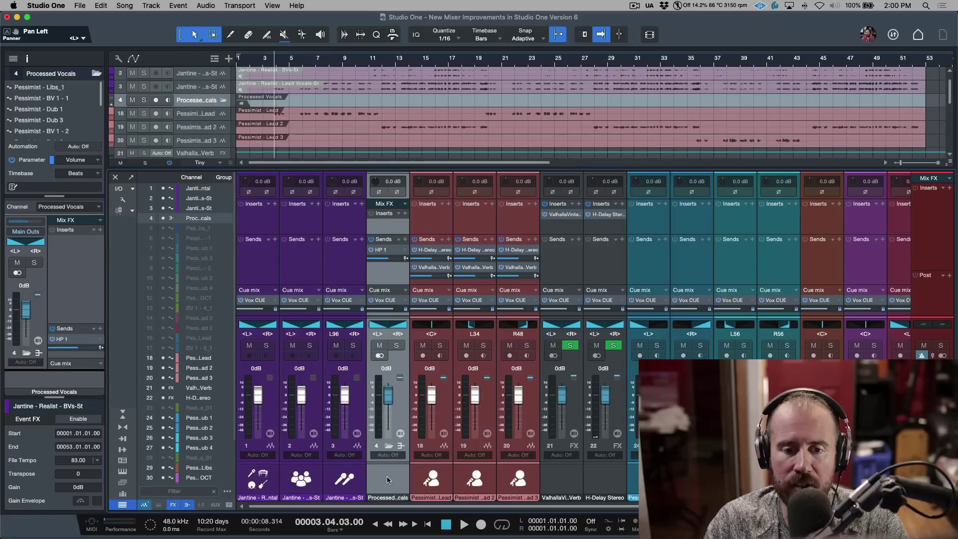
left_click(388, 481)
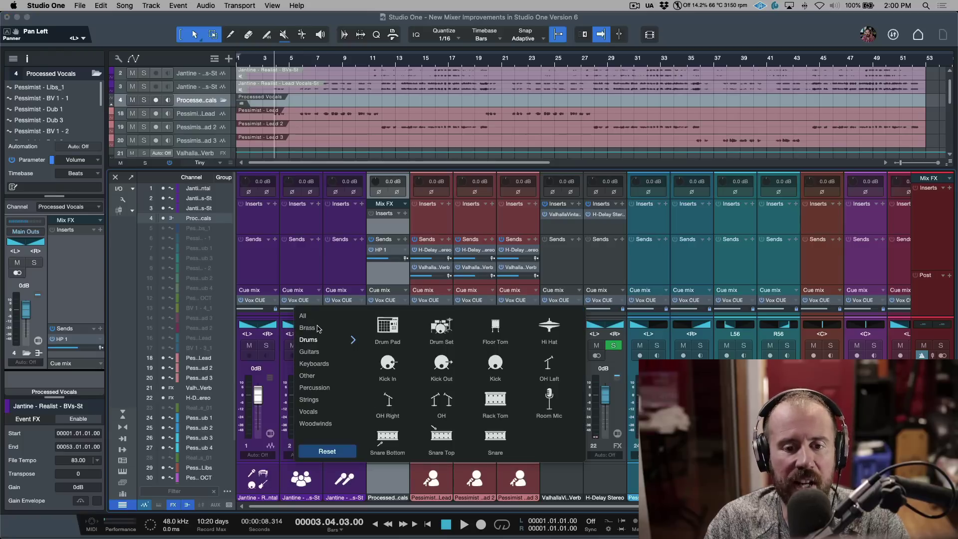
left_click(388, 364)
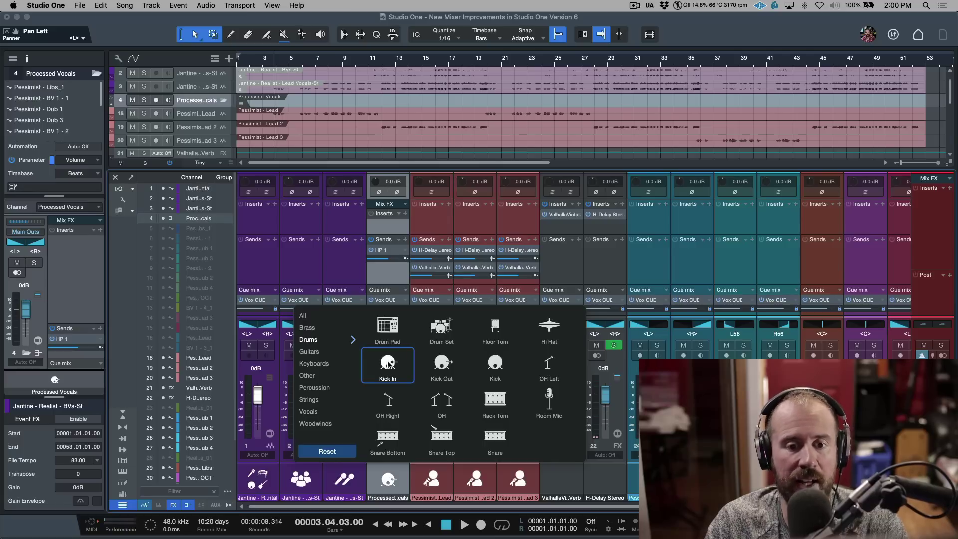
- Turn channel icons off again in the console display options
left_click(129, 202)
left_click(122, 199)
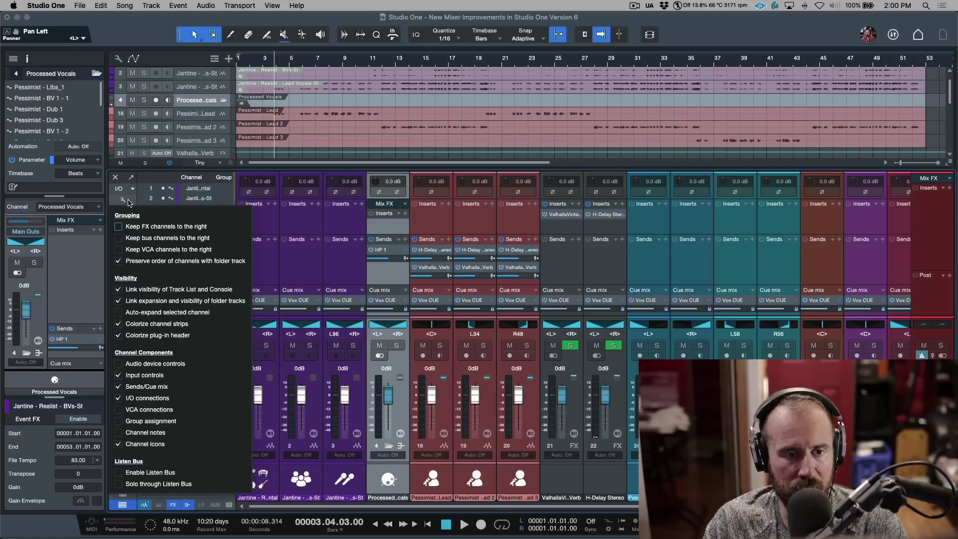
left_click(124, 444)
left_click(405, 435)
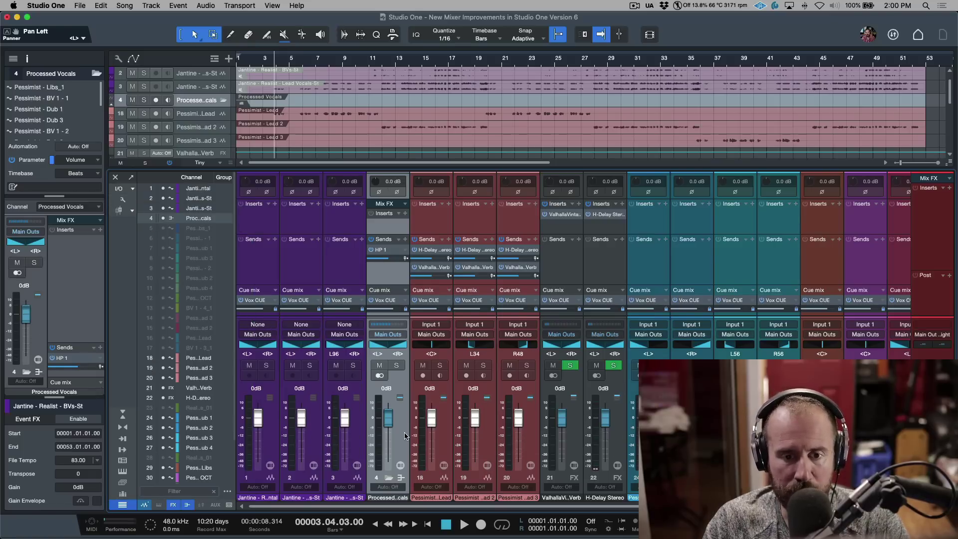
- Try channel 3's panner in Balance, Dual and Binaural pan modes
right_click(351, 346)
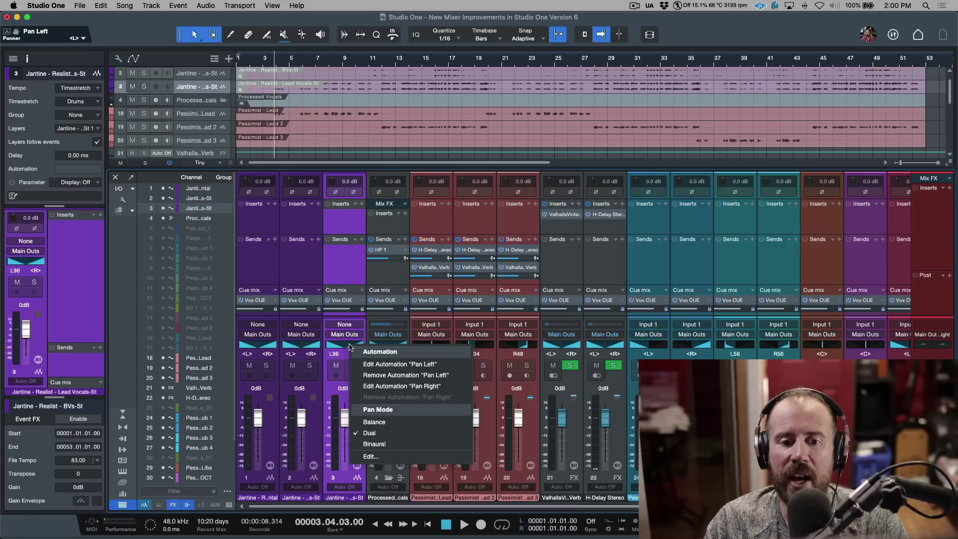
left_click(359, 422)
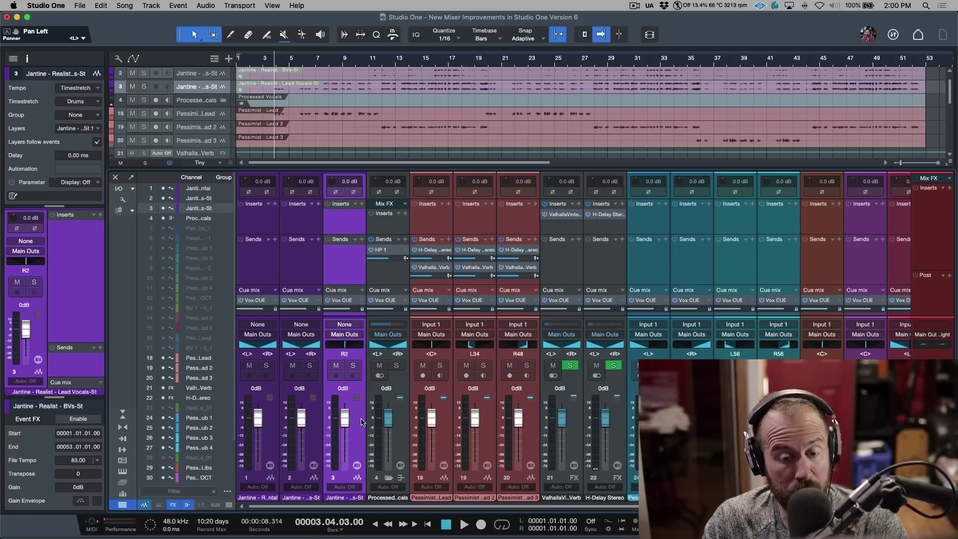
right_click(361, 348)
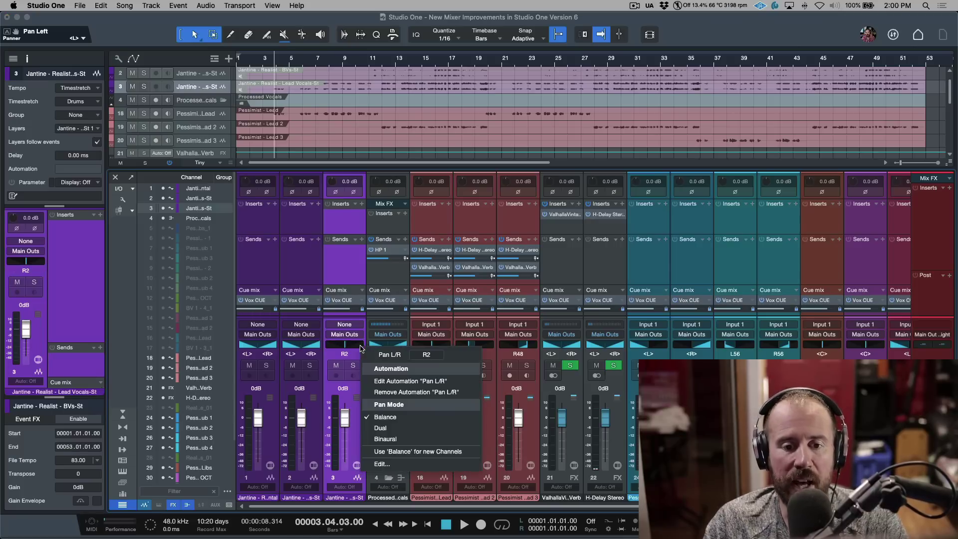
left_click(375, 428)
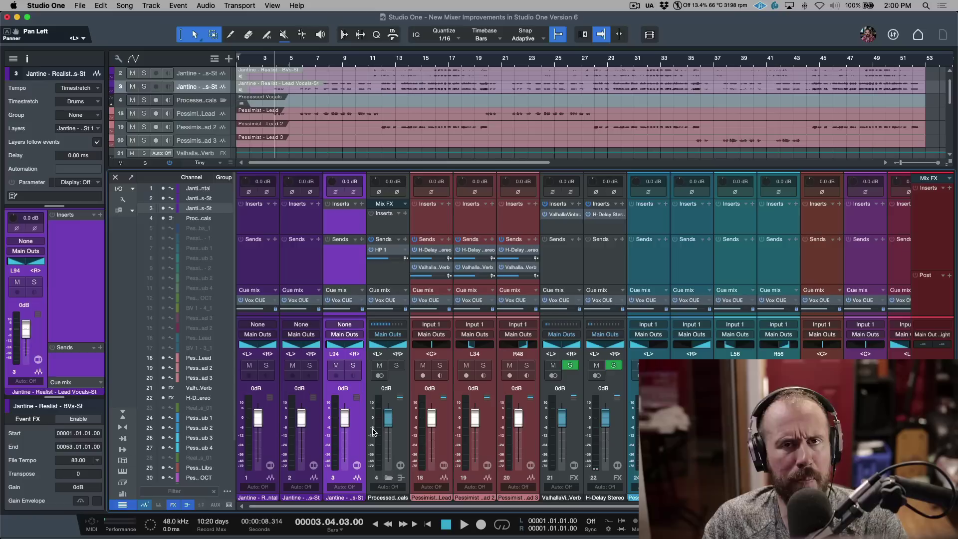
right_click(354, 346)
left_click(374, 444)
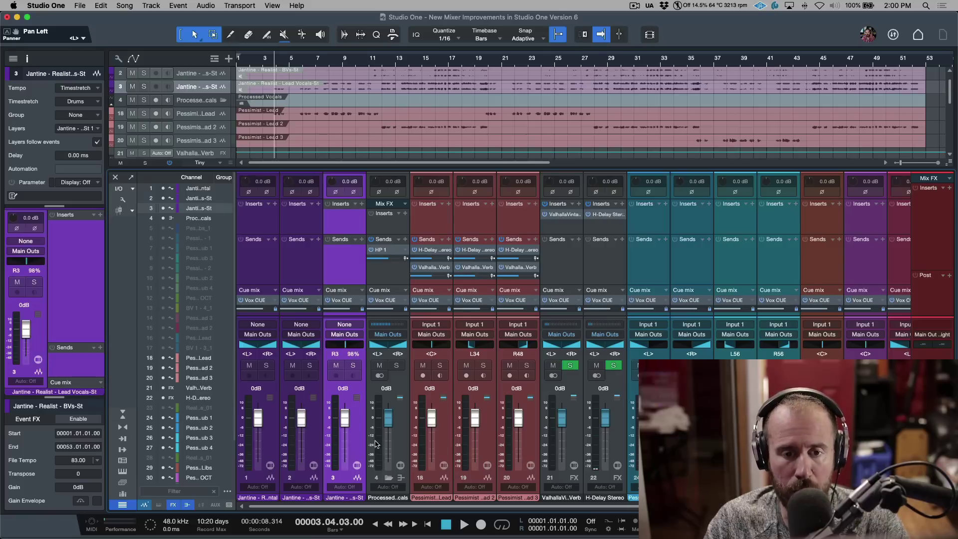
- Set channel 3's panner back to Dual, with its sides at L65 and R65
right_click(356, 348)
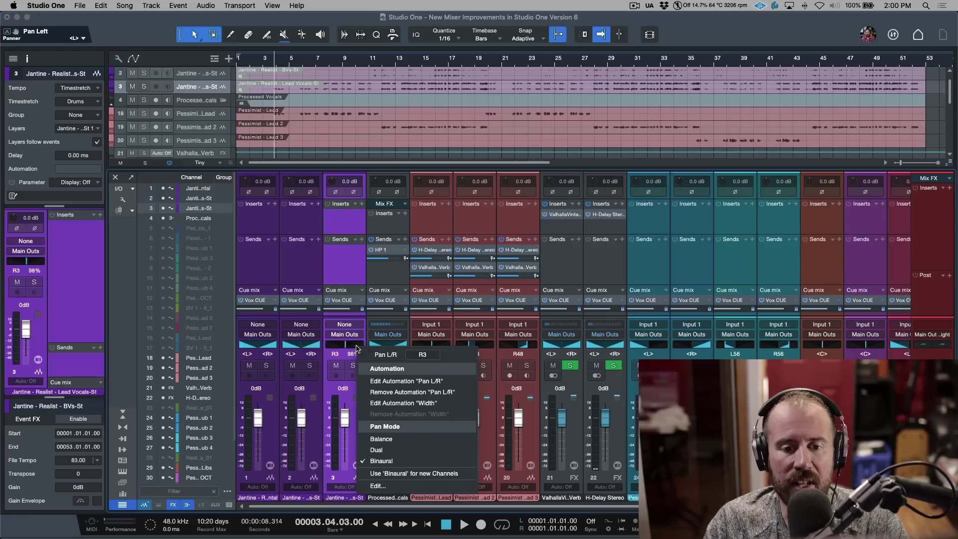
left_click(390, 449)
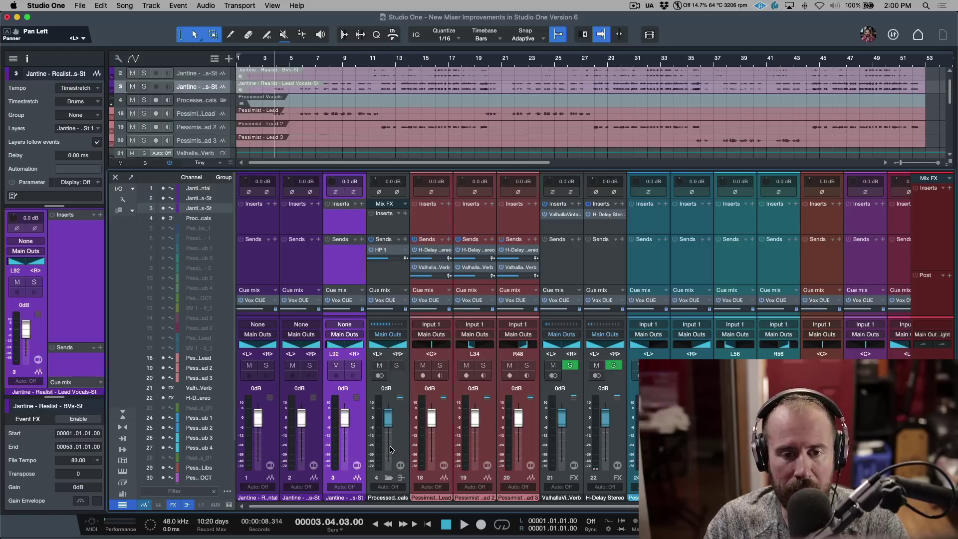
left_click(339, 348, "alt")
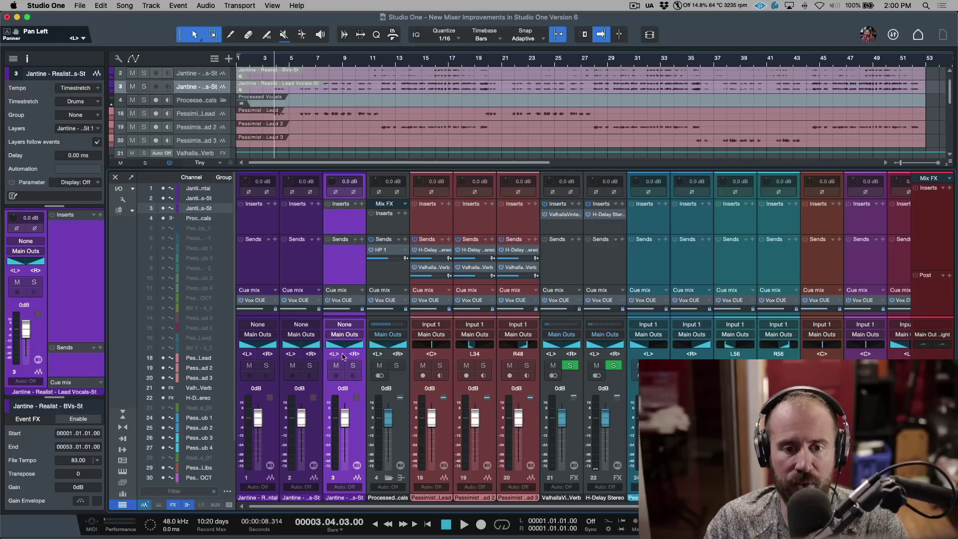
mouse_move(348, 346)
left_mouse_down()
mouse_move(346, 376)
mouse_move(350, 345)
mouse_move(351, 354)
mouse_move(359, 346)
mouse_move(338, 349)
left_mouse_up()
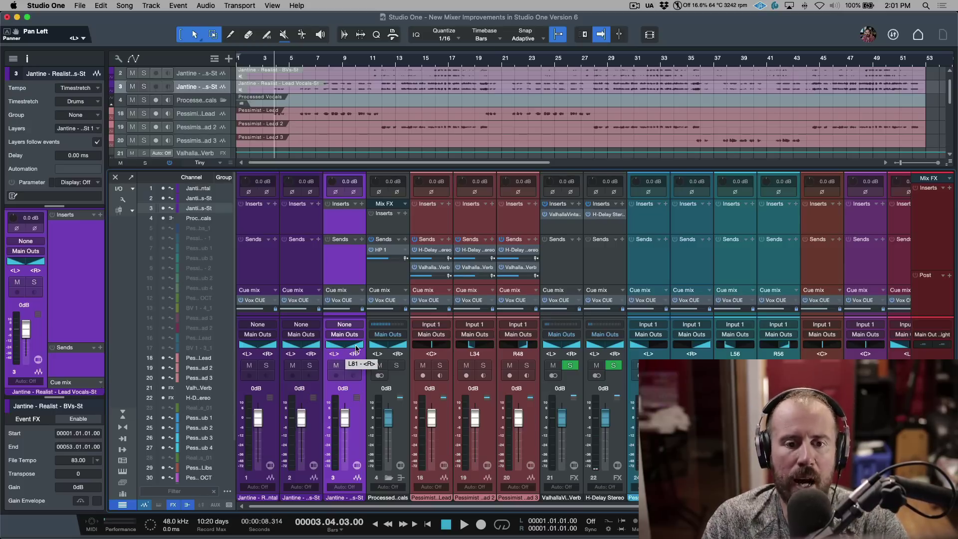
double_click(356, 348)
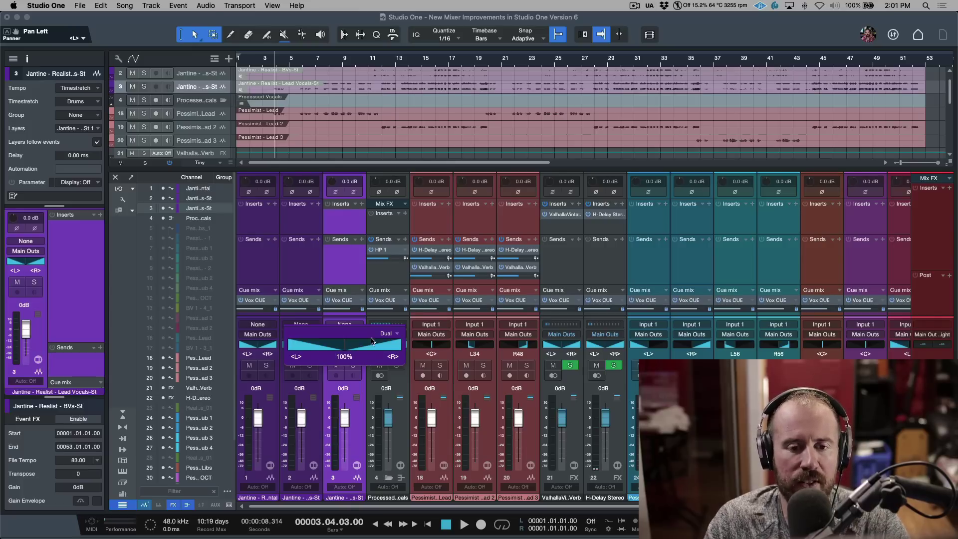
left_click_drag(351, 350, 352, 499)
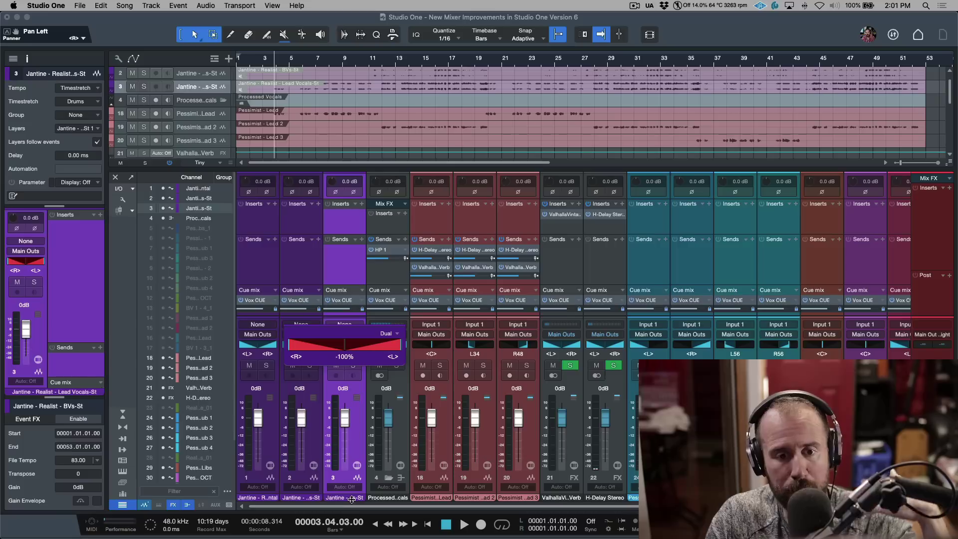
left_click_drag(352, 499, 345, 351)
left_click(398, 335)
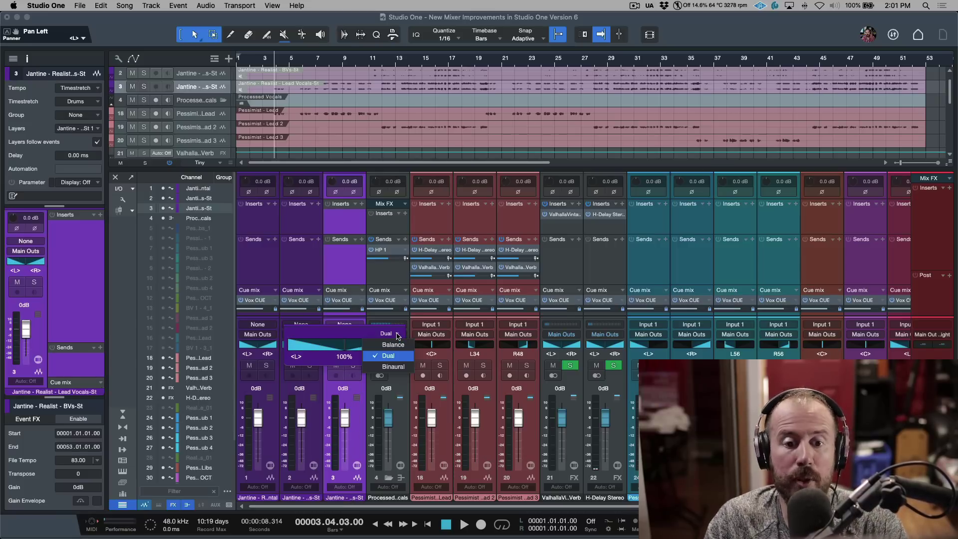
- Close the panner views and inspect channel 18's H-Delay send level
left_click(352, 268)
left_click(341, 270)
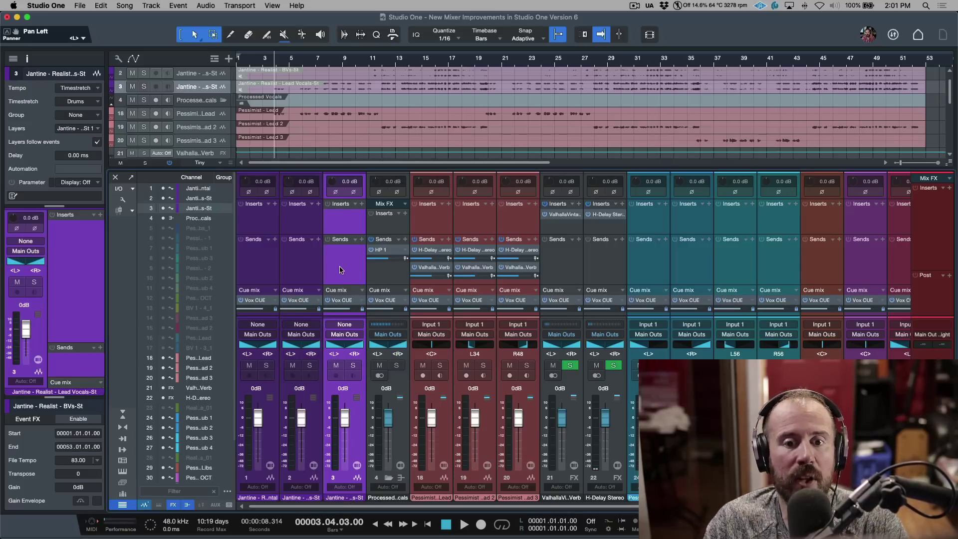
key("Up")
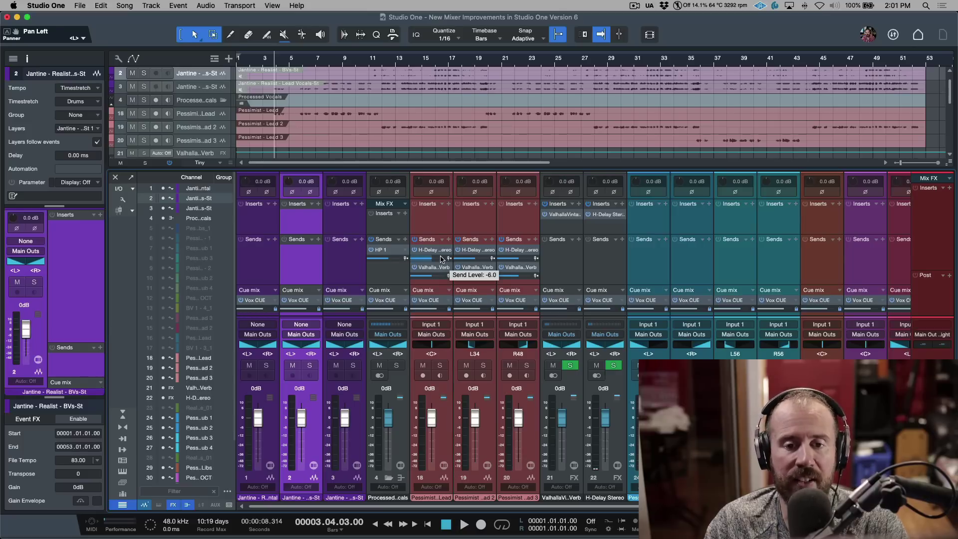
left_click(441, 259)
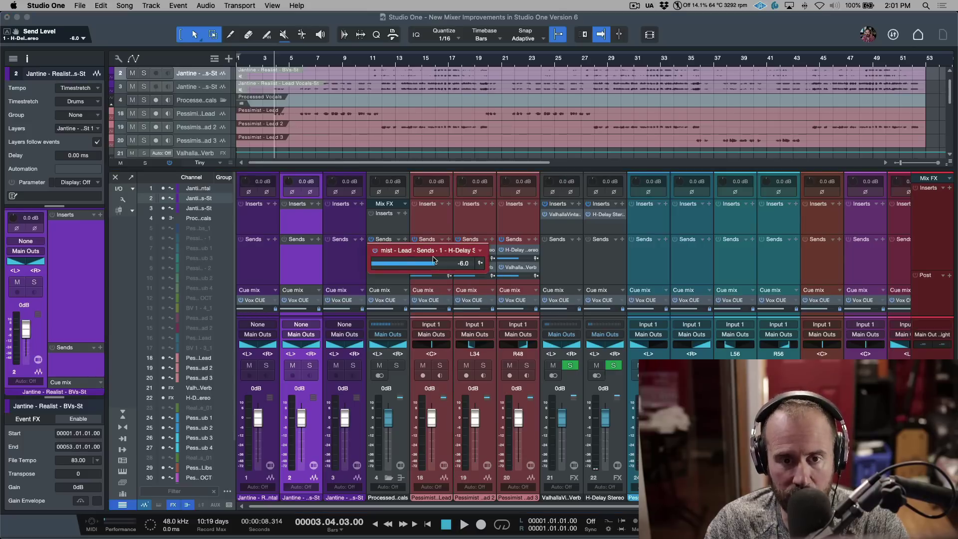
left_click(351, 262)
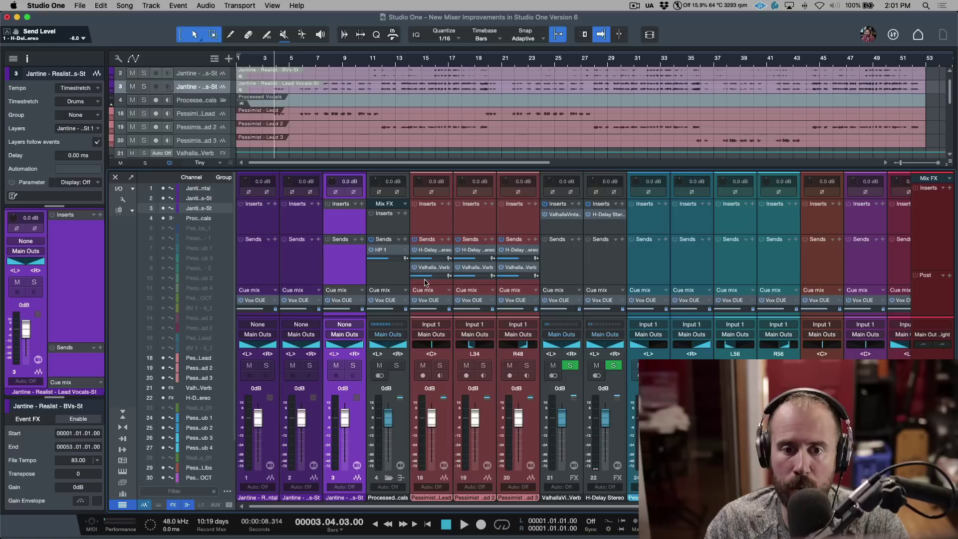
- Check channel 18's cue mix level, then show its H-Delay send options with Lock Pan to Channel
left_click(442, 309)
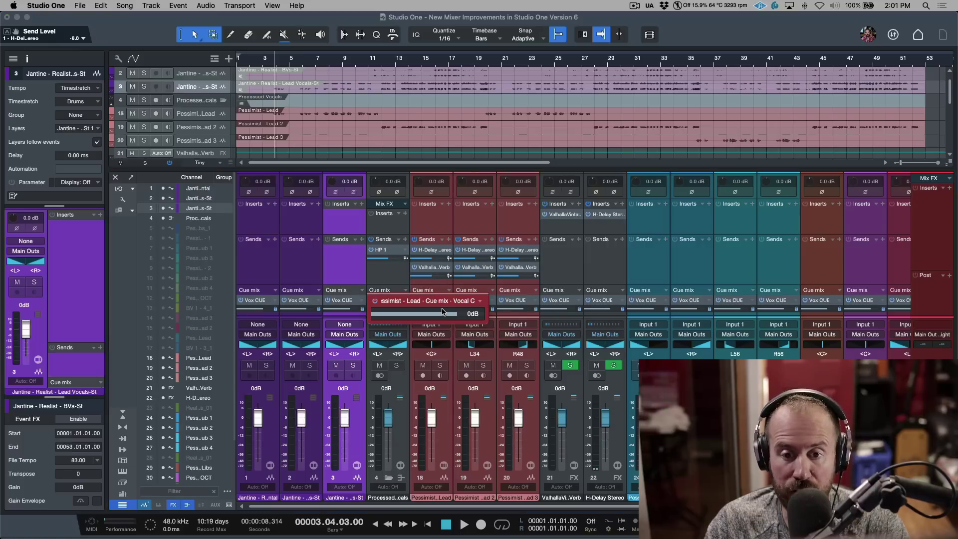
left_click(346, 275)
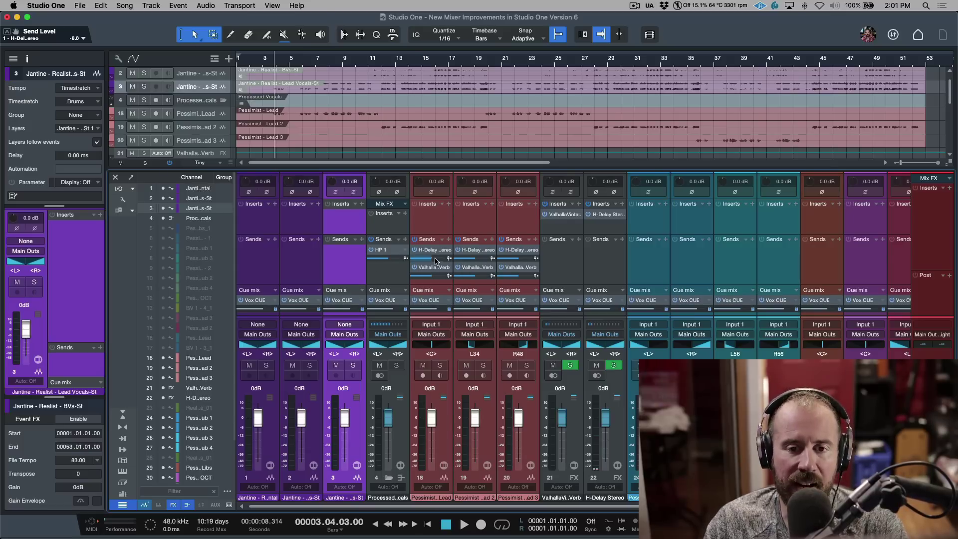
left_click(442, 259)
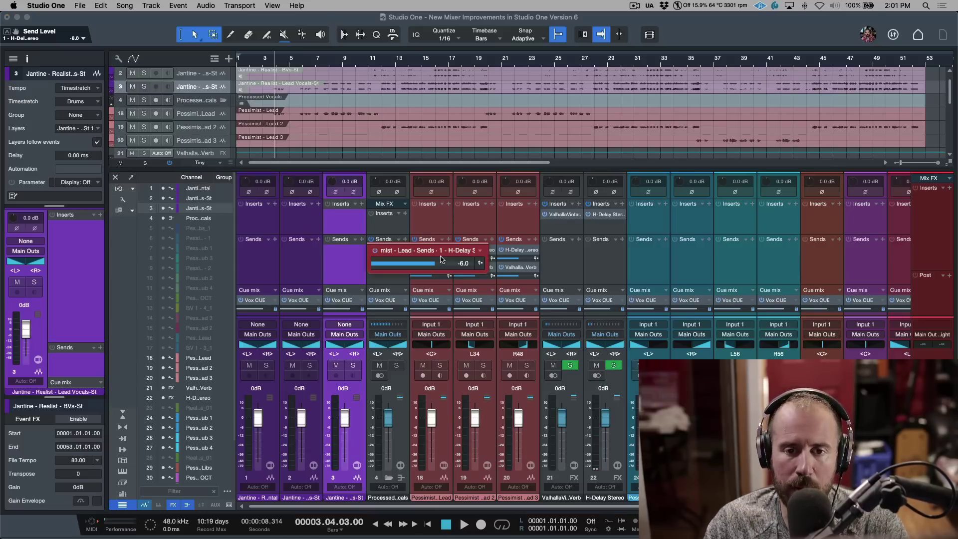
left_click(481, 252)
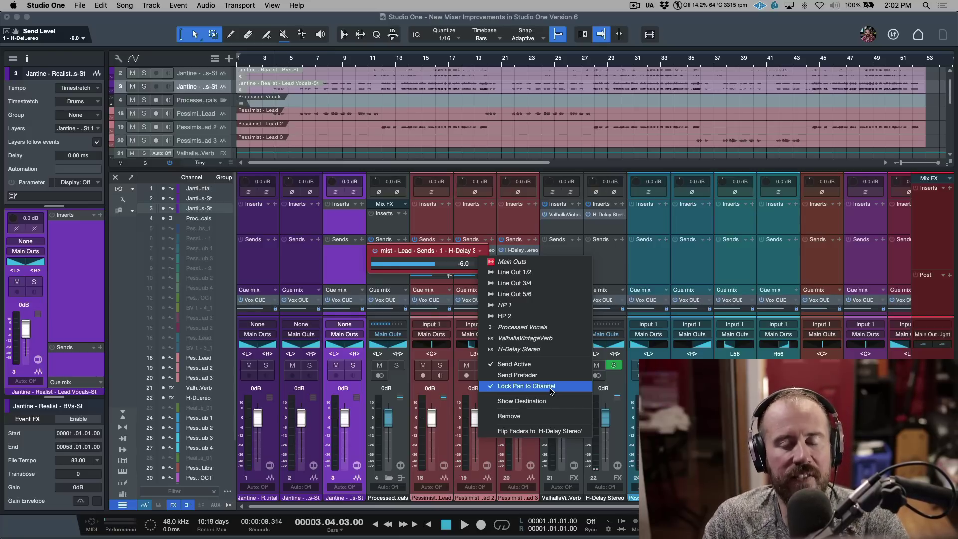
- Toggle Lock Pan to Channel on Lead 3's Vox CUE cue-mix send
left_click(338, 264)
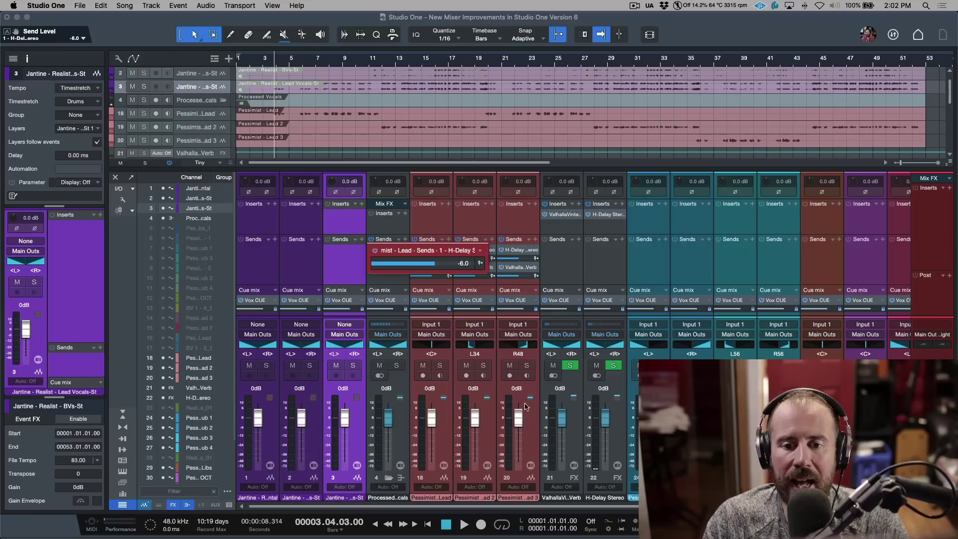
left_click(530, 430)
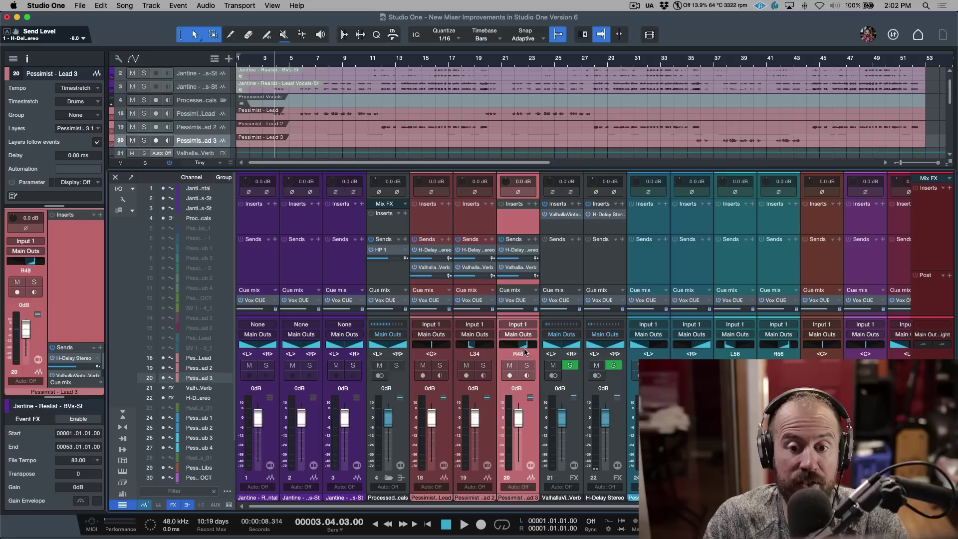
mouse_move(524, 348)
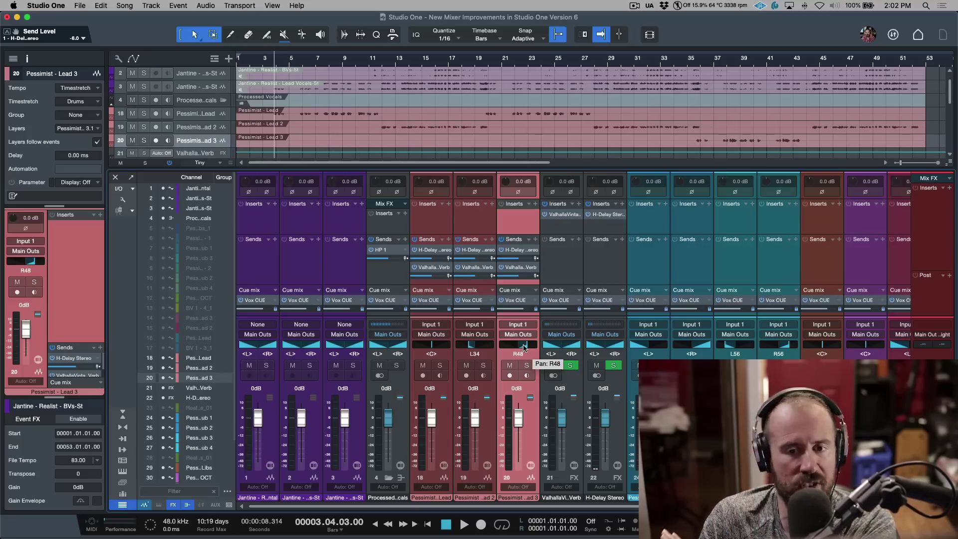
left_click(536, 302)
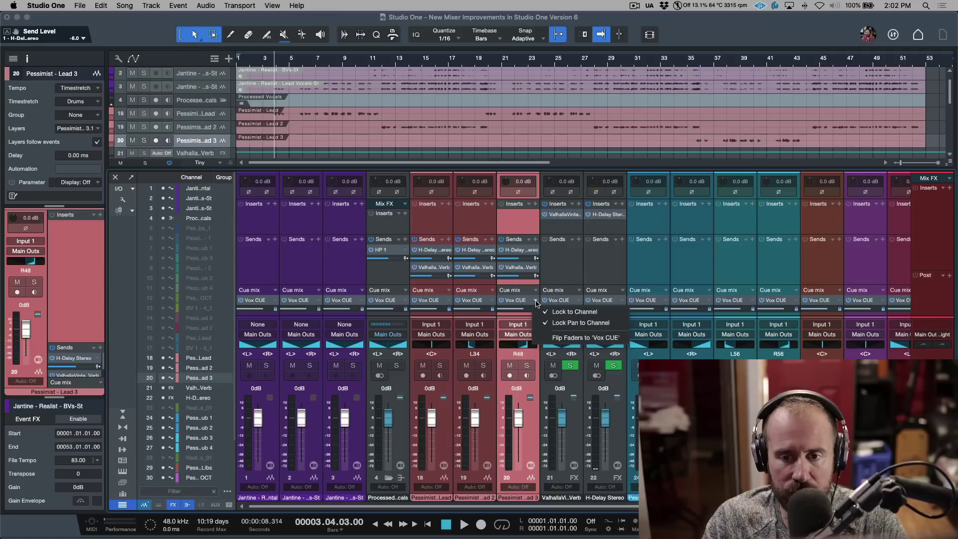
left_click(552, 323)
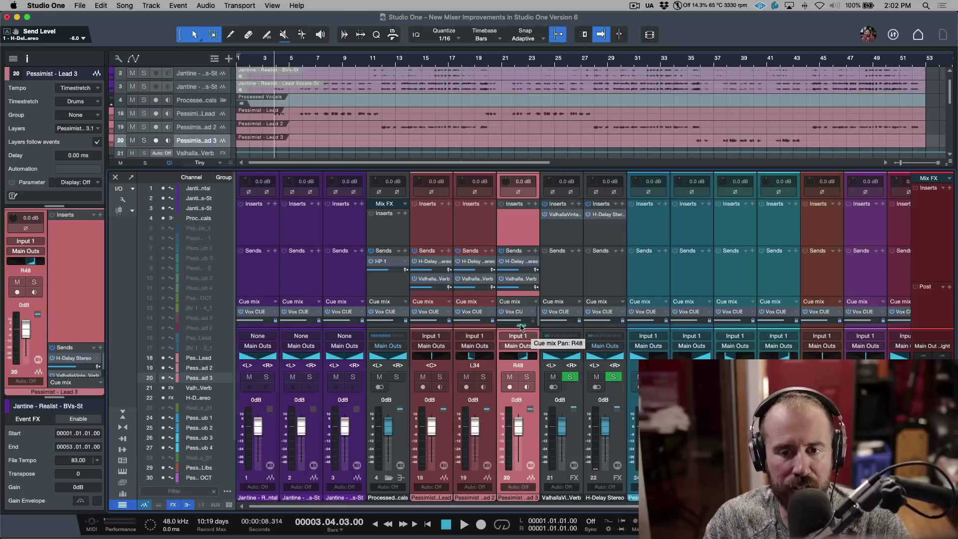
- Unlock and pan Lead 3's Valhalla send to R35, then relock it and restore the cue-send lock
left_click(535, 280)
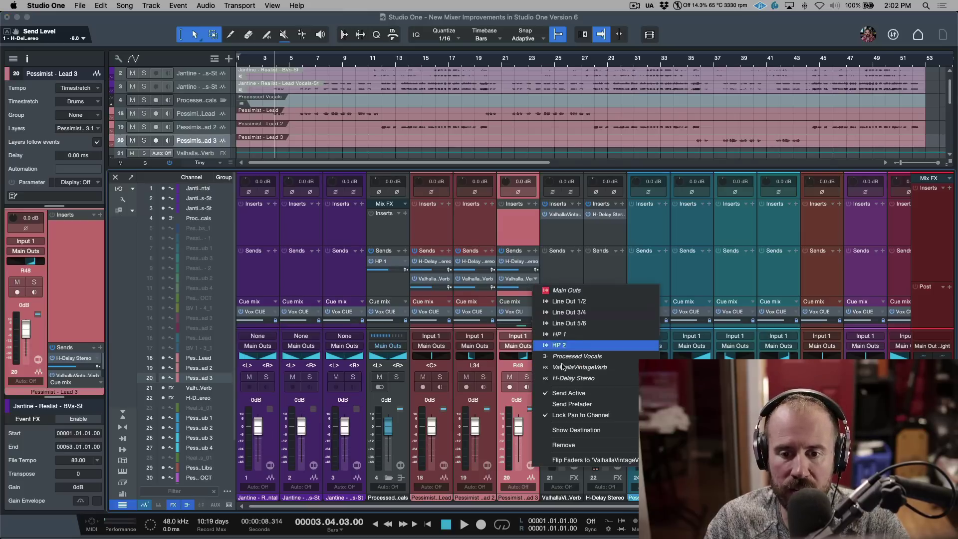
left_click(573, 415)
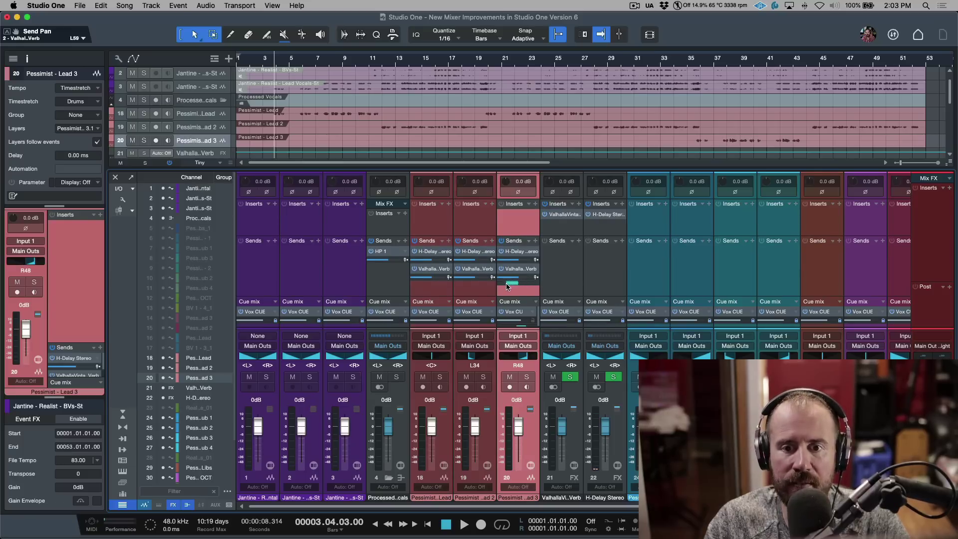
mouse_move(506, 283)
left_mouse_down()
mouse_move(526, 282)
mouse_move(507, 286)
left_mouse_up()
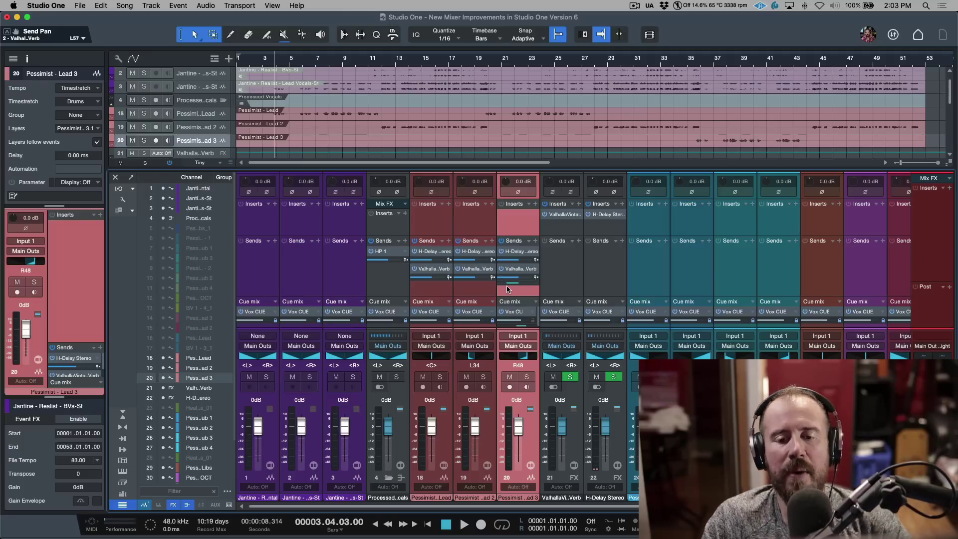
left_click(537, 270)
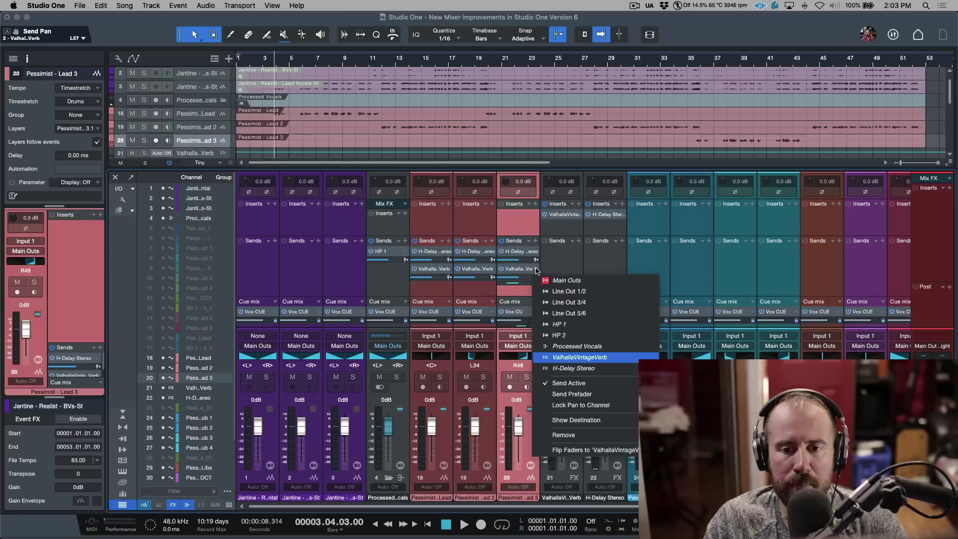
left_click(567, 404)
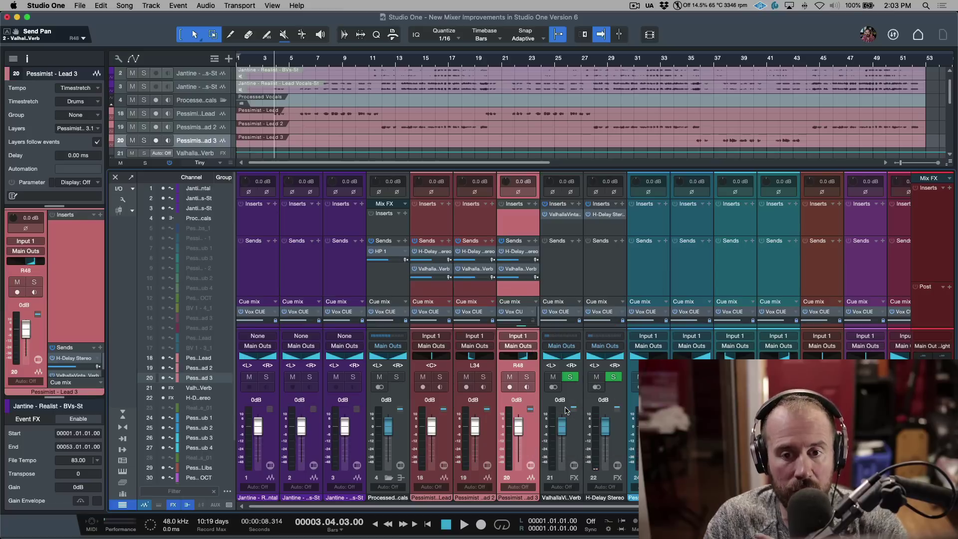
left_click(532, 312)
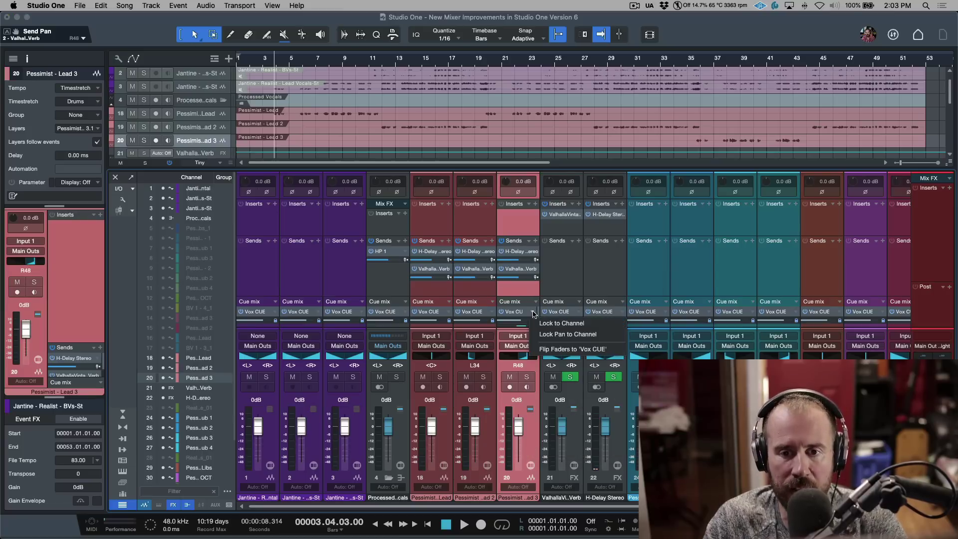
left_click(545, 339)
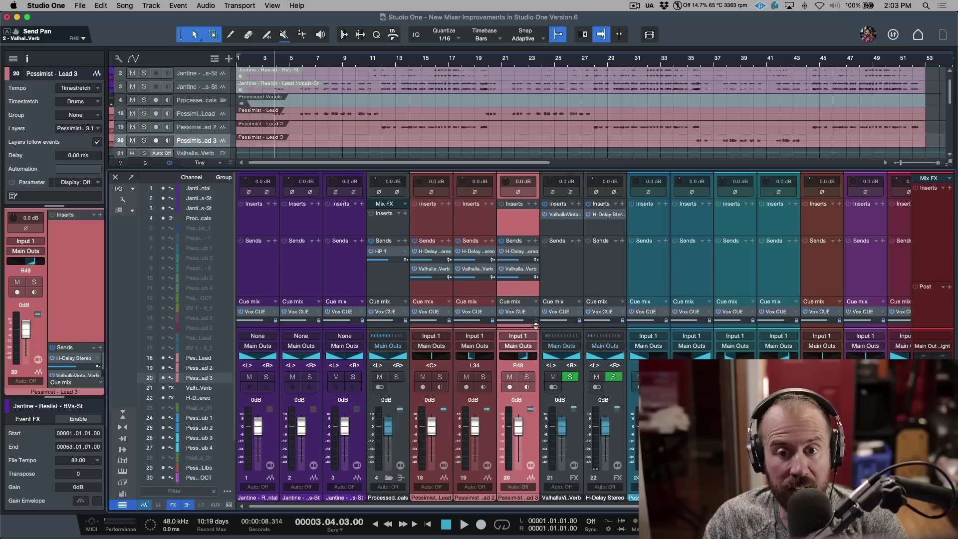
- Unlock Lead 2's Vox CUE send pan from the channel and set it to L33
left_click(482, 277)
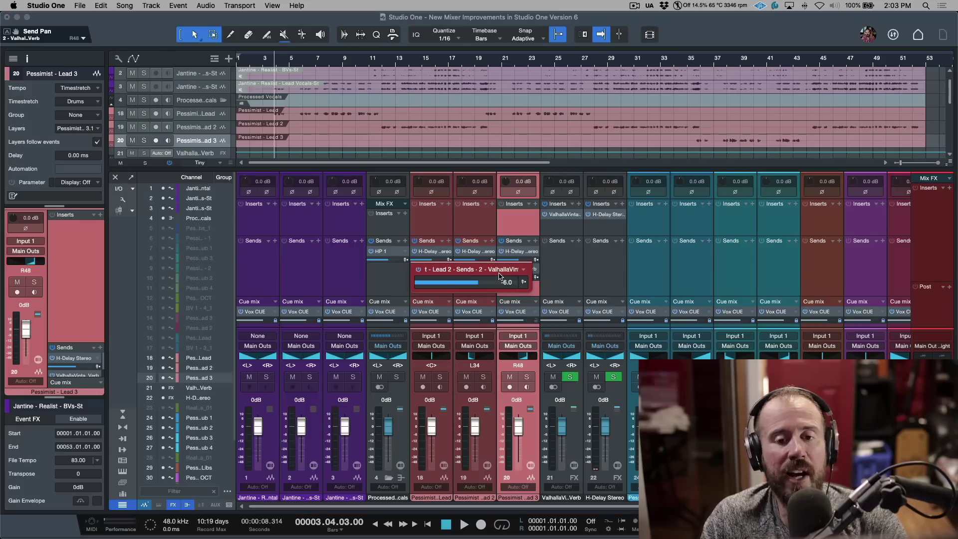
left_click(392, 281)
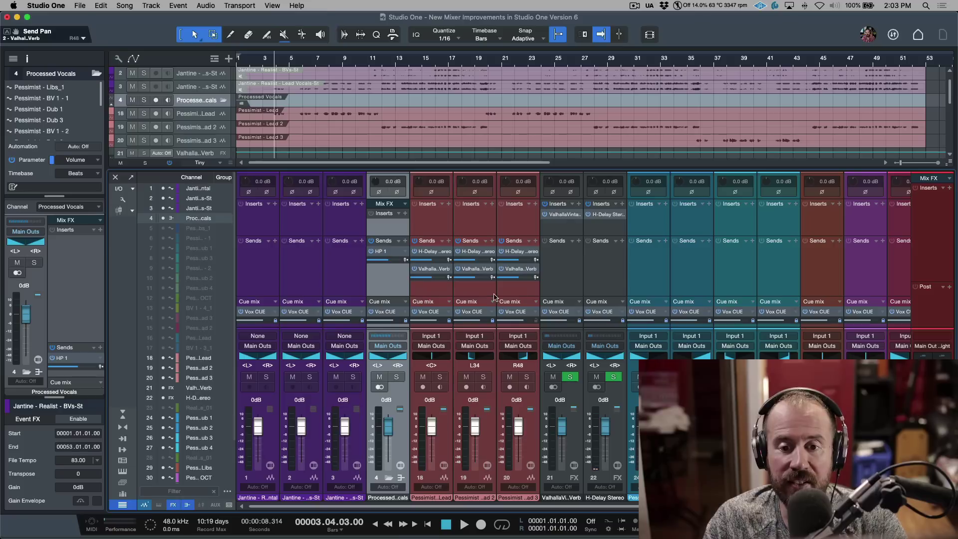
left_click(484, 321)
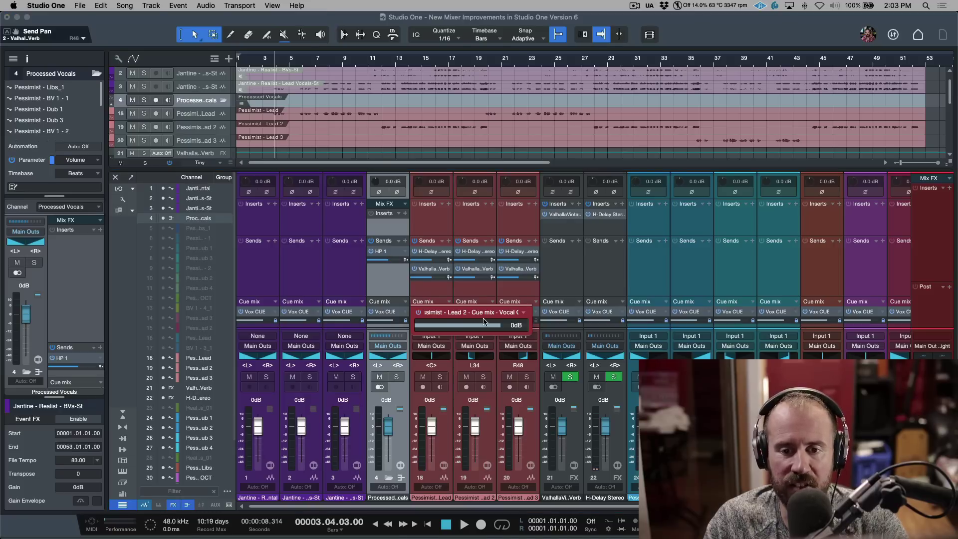
left_click(523, 314)
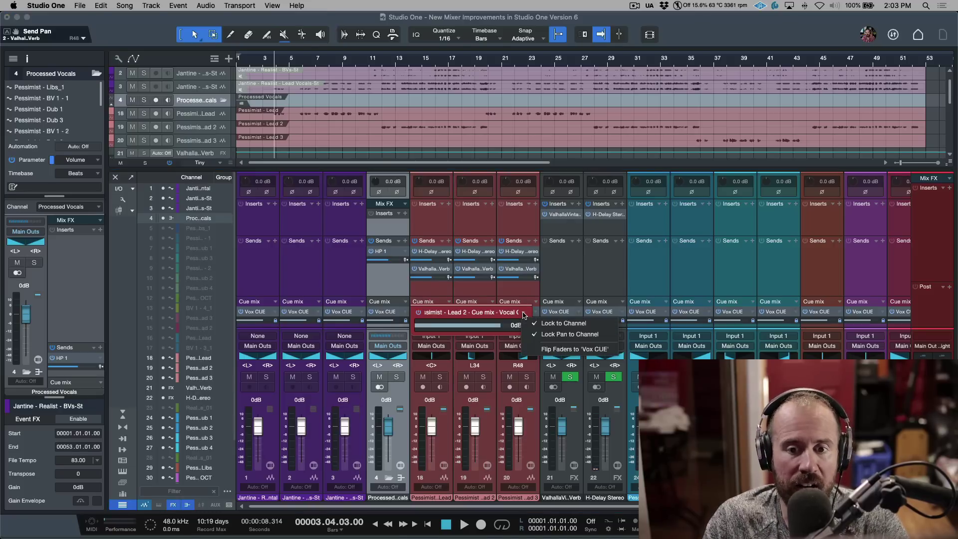
left_click(537, 335)
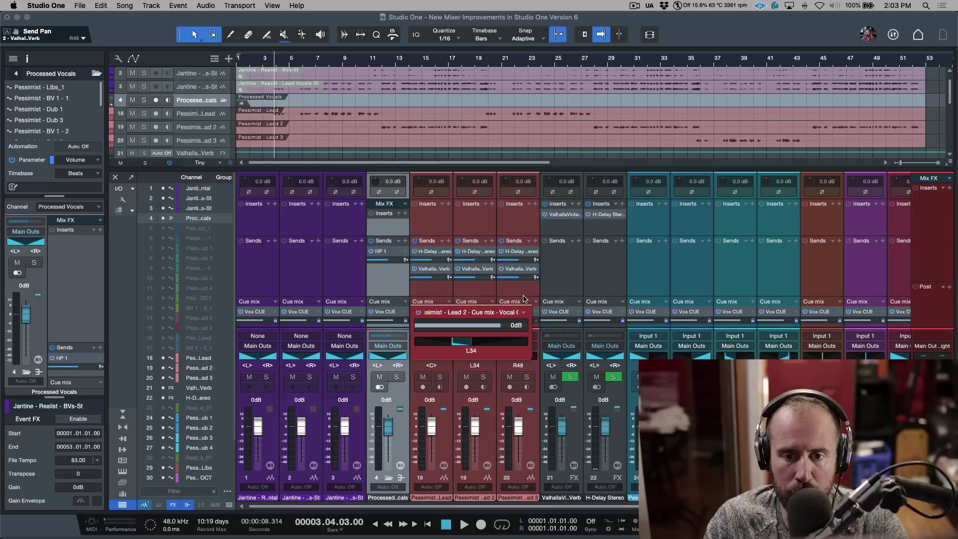
mouse_move(469, 342)
left_mouse_down()
mouse_move(459, 344)
mouse_move(491, 343)
mouse_move(449, 344)
mouse_move(489, 344)
mouse_move(463, 346)
mouse_move(472, 345)
left_mouse_up()
left_click(473, 290)
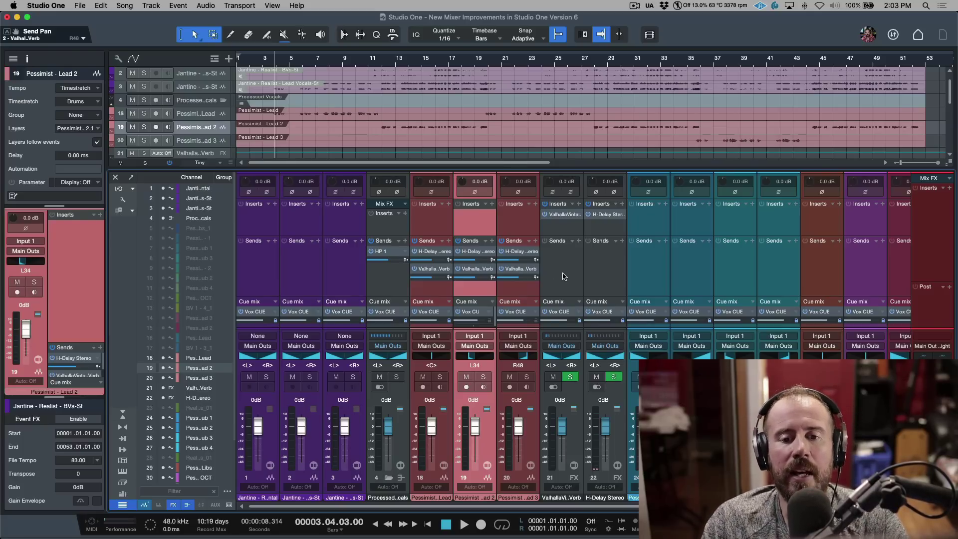
- Add a ValhallaVintageVerb send on the H-Delay Stereo FX channel's Sends list
left_click(428, 294)
left_click(519, 291, "shift")
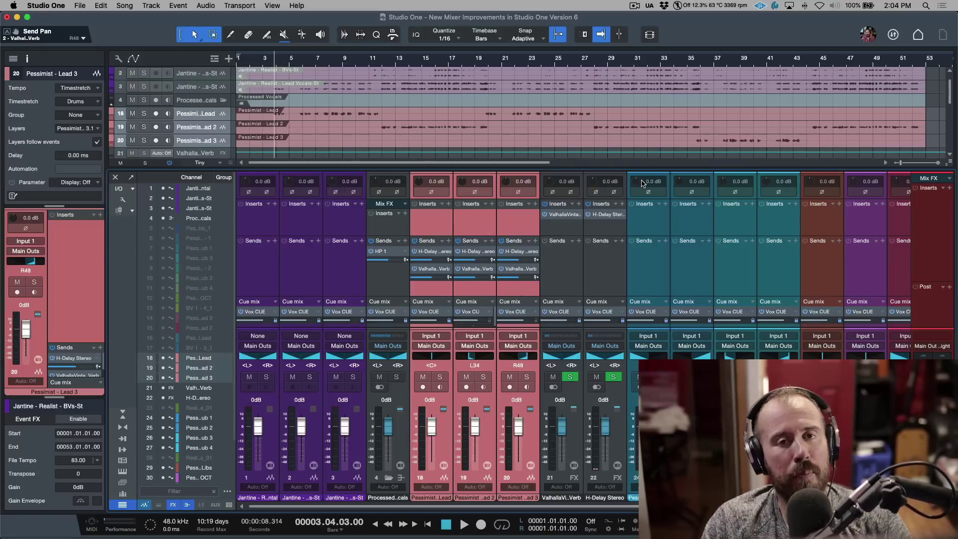
left_click(614, 277)
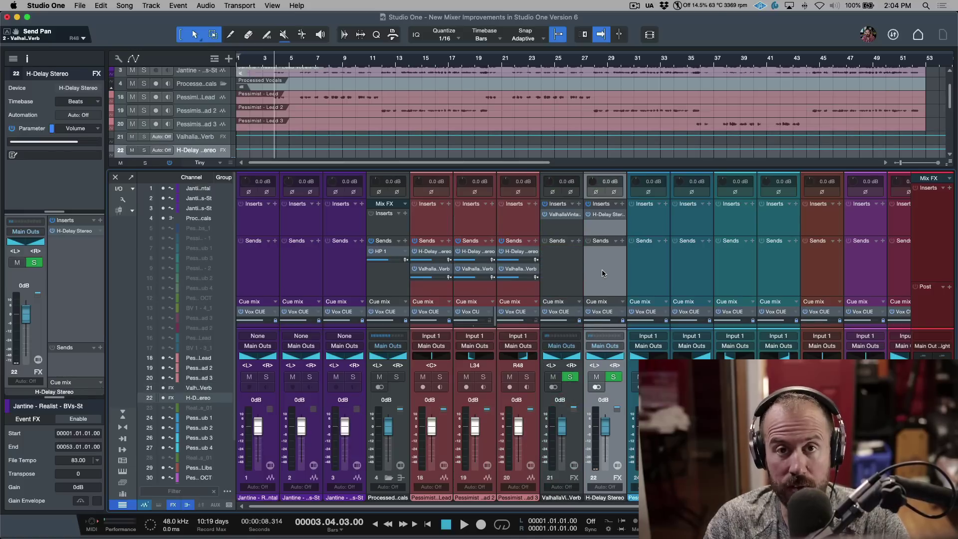
left_click(623, 241)
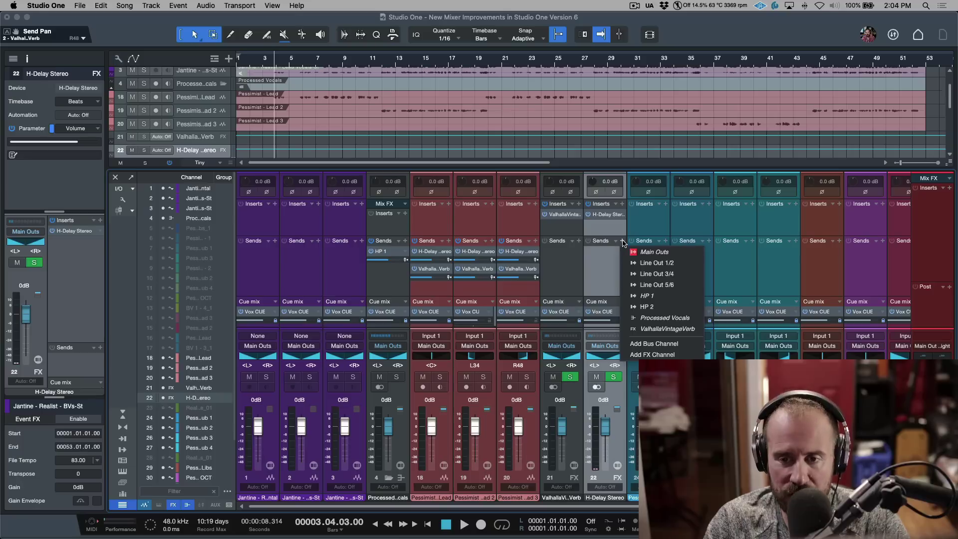
left_click(663, 328)
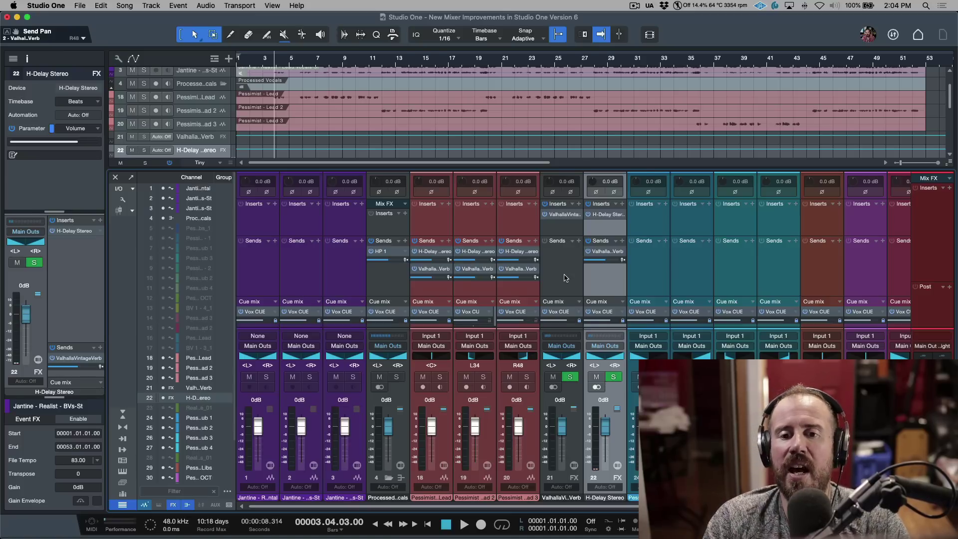
- Flip the faders to H-Delay Stereo send levels, then to ValhallaVintageVerb send levels
right_click(522, 254)
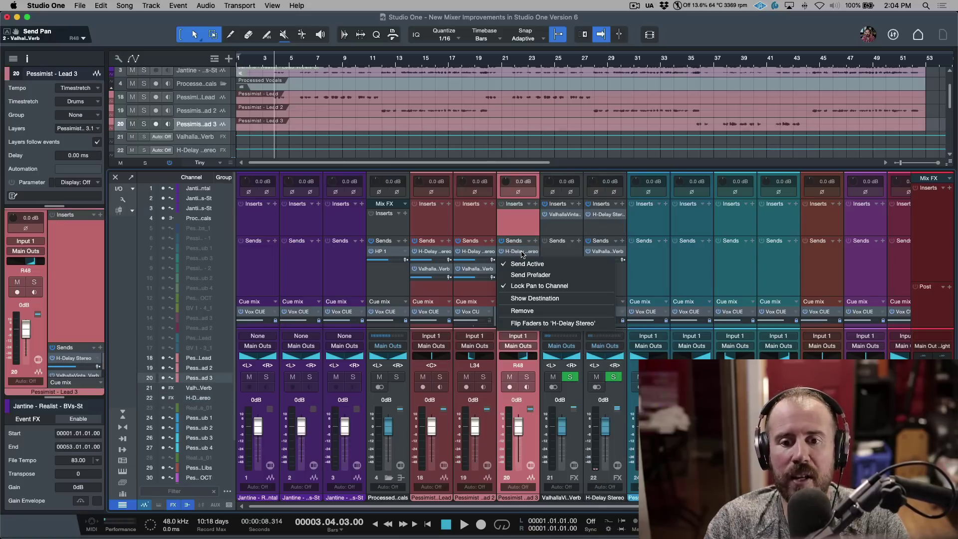
left_click(547, 323)
right_click(523, 254)
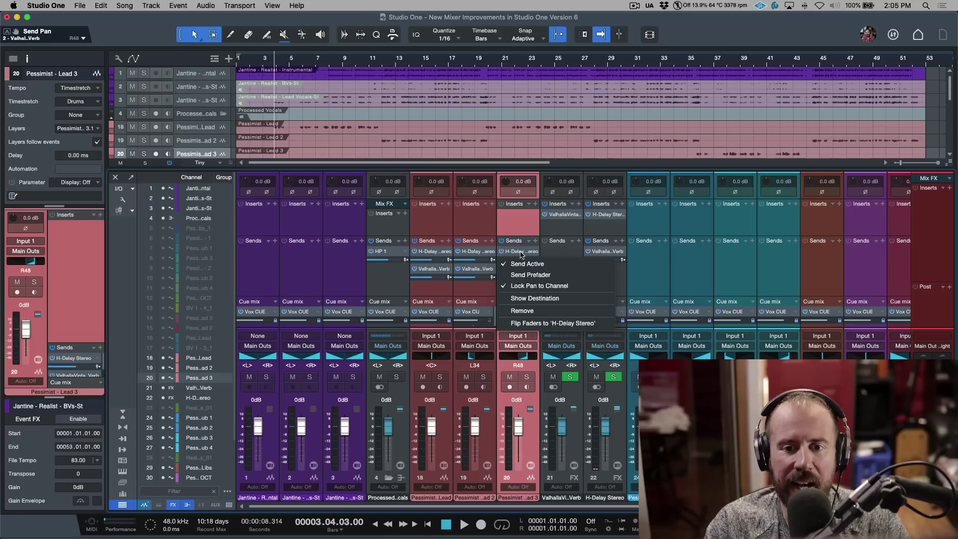
left_click(542, 325)
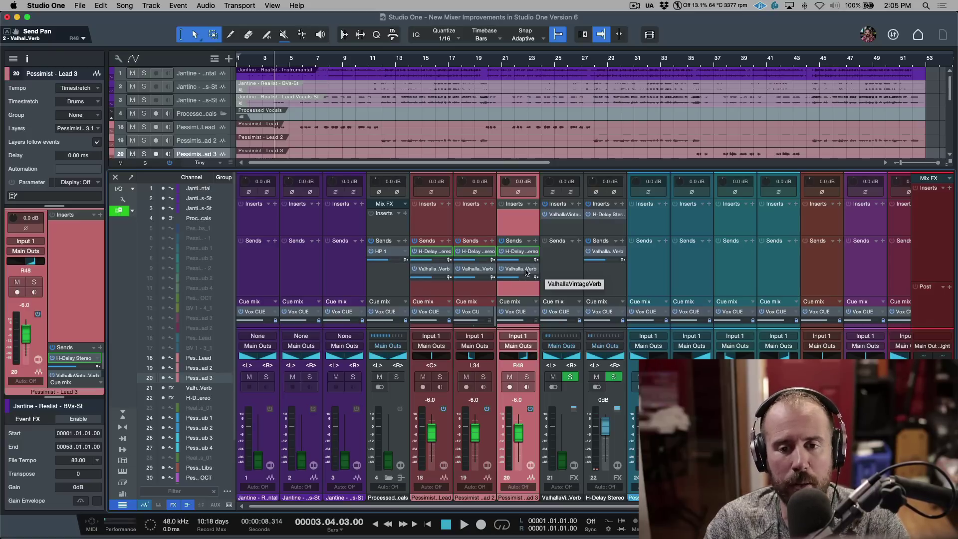
right_click(527, 272)
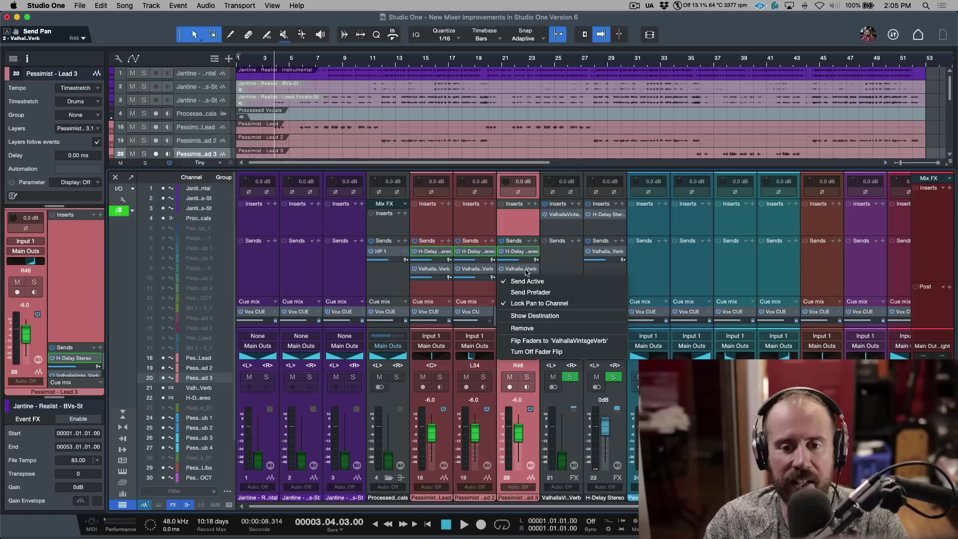
left_click(547, 343)
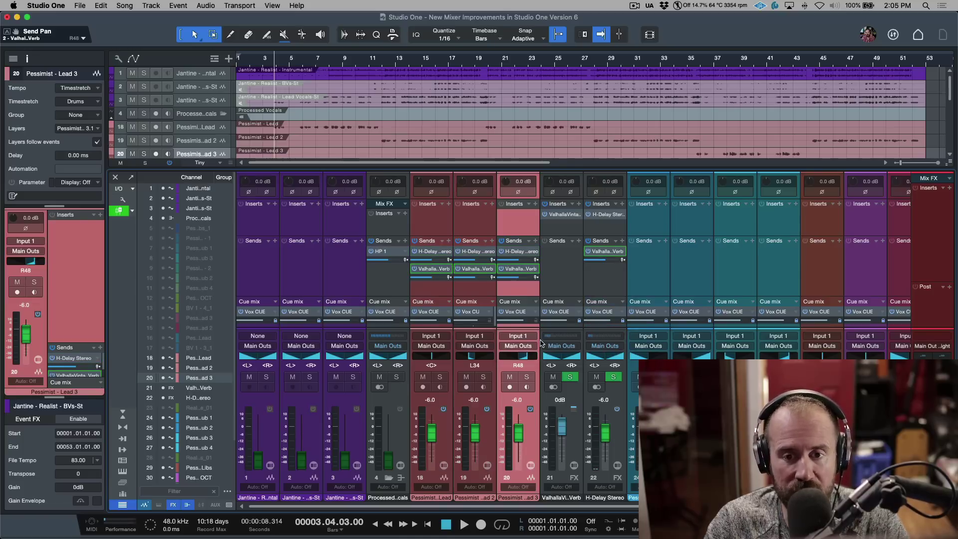
- Re-enable fader flip and point it at the H-Delay Stereo sends
left_click(119, 212)
left_click(119, 211)
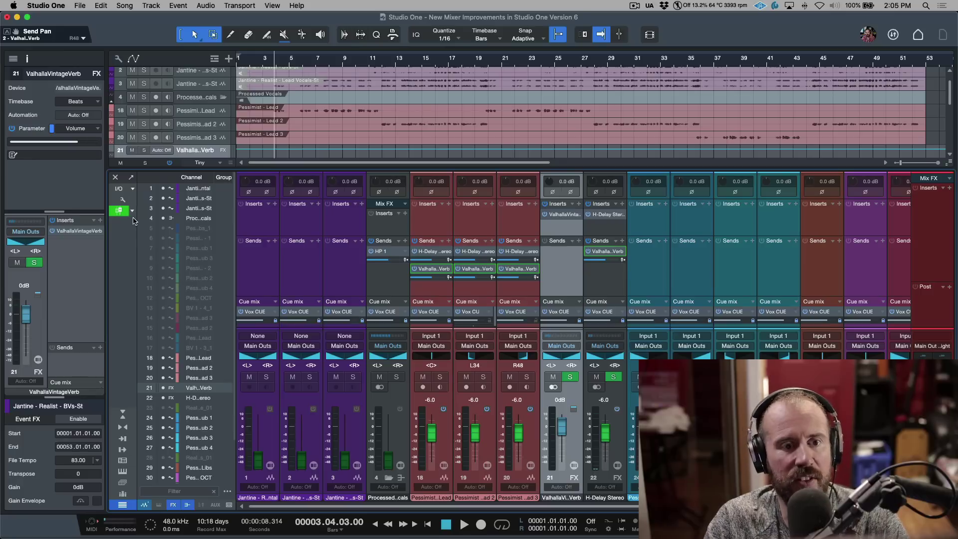
left_click(132, 211)
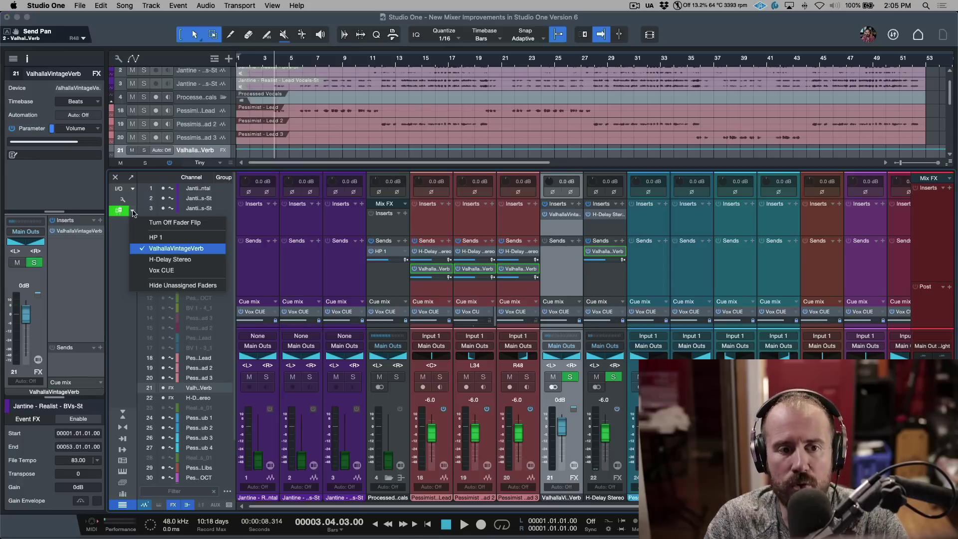
left_click(192, 259)
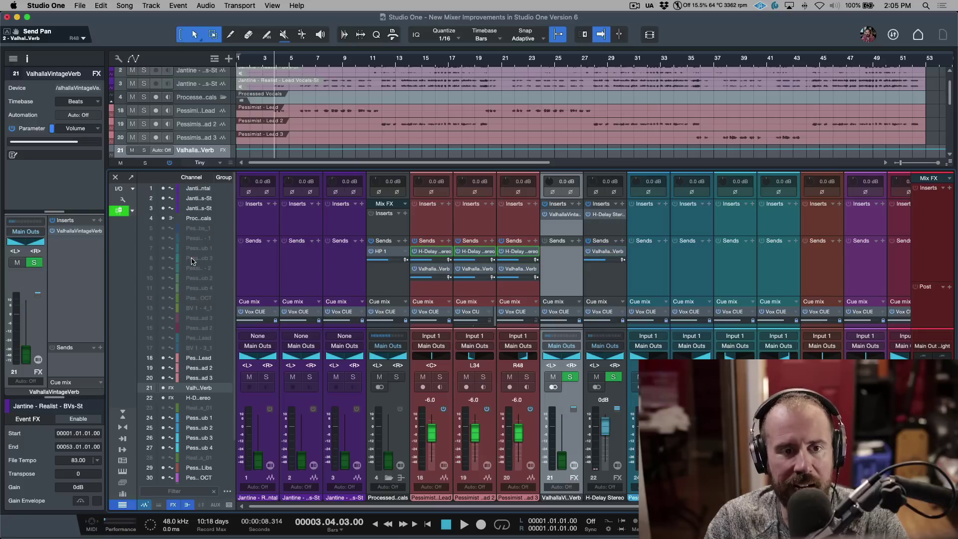
- Switch the flip target to ValhallaVintageVerb and hide faders without that send
left_click(132, 211)
left_click(166, 249)
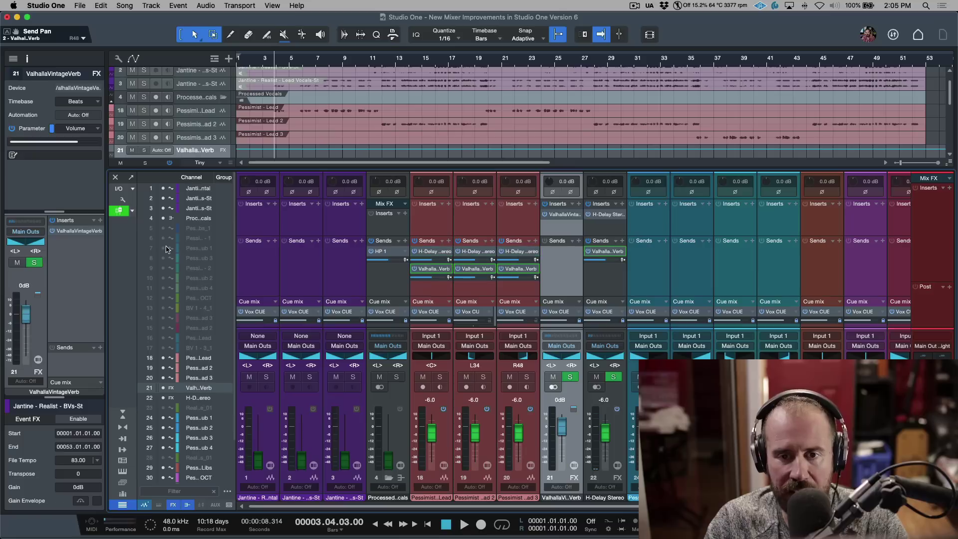
left_click(132, 212)
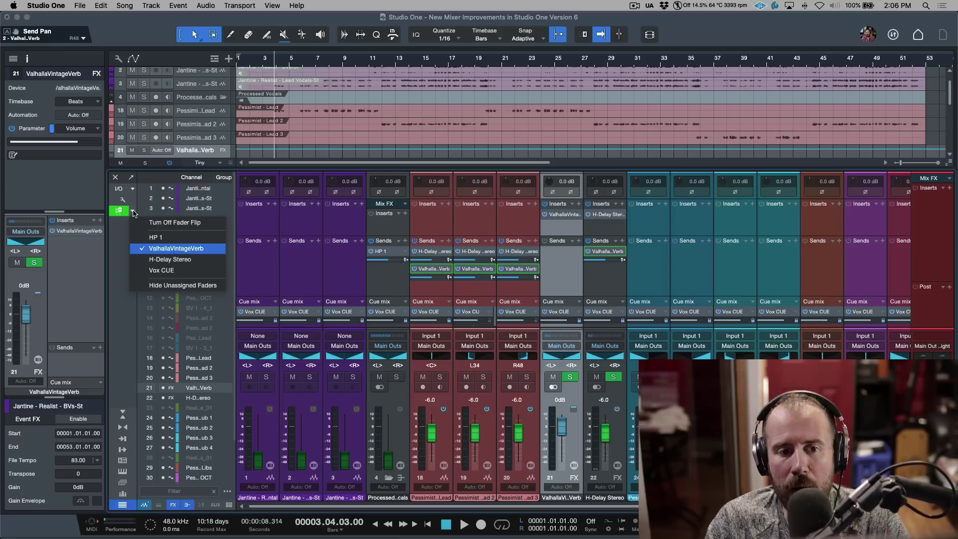
left_click(183, 285)
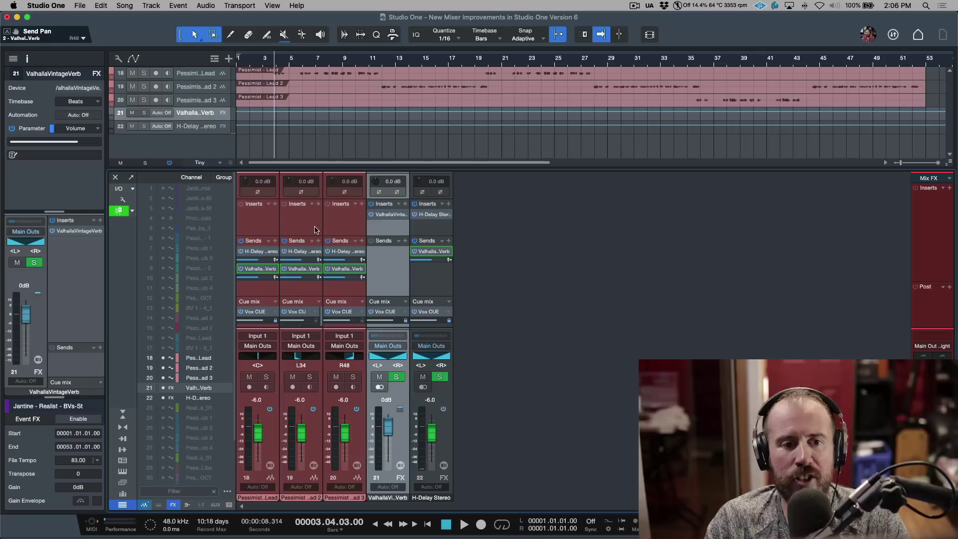
- Flip the faders to the H-Delay Stereo sends, then to the Vox CUE sends
left_click(133, 213)
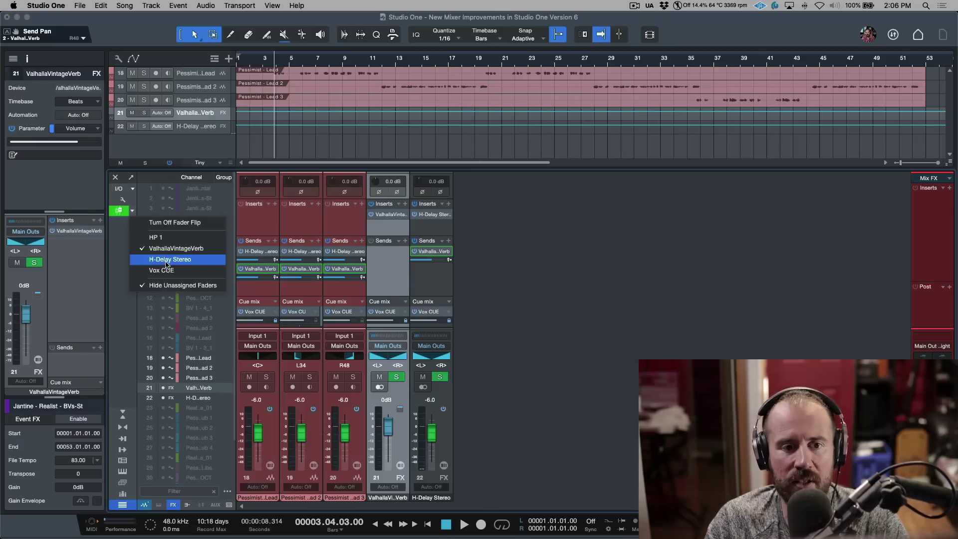
left_click(165, 254)
left_click(133, 211)
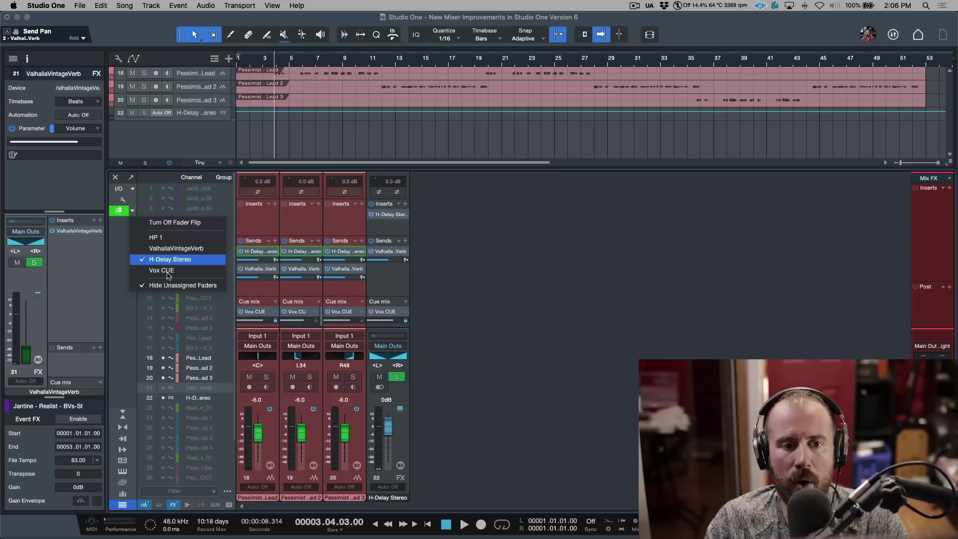
left_click(171, 271)
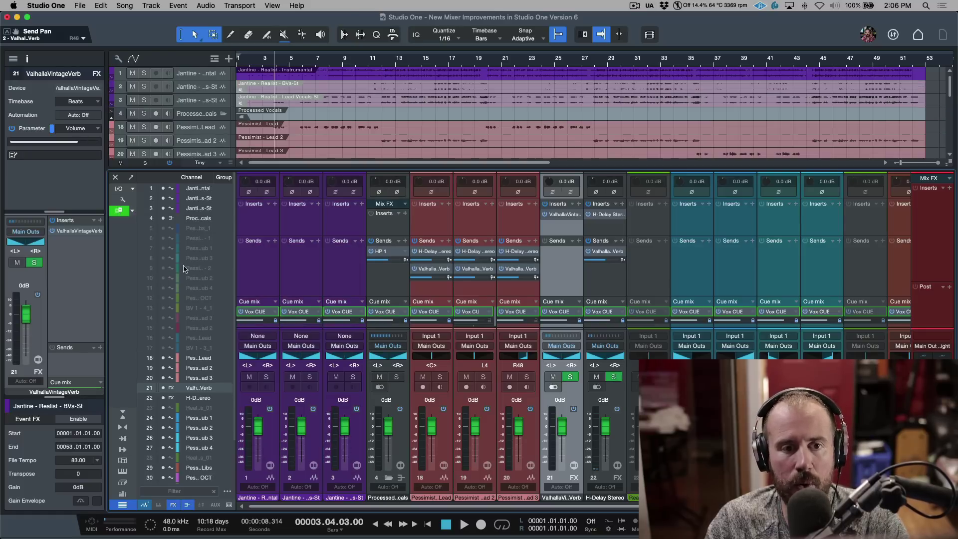
- Flip the faders to the HP 1 sends and show channels lacking an HP 1 send
left_click(134, 213)
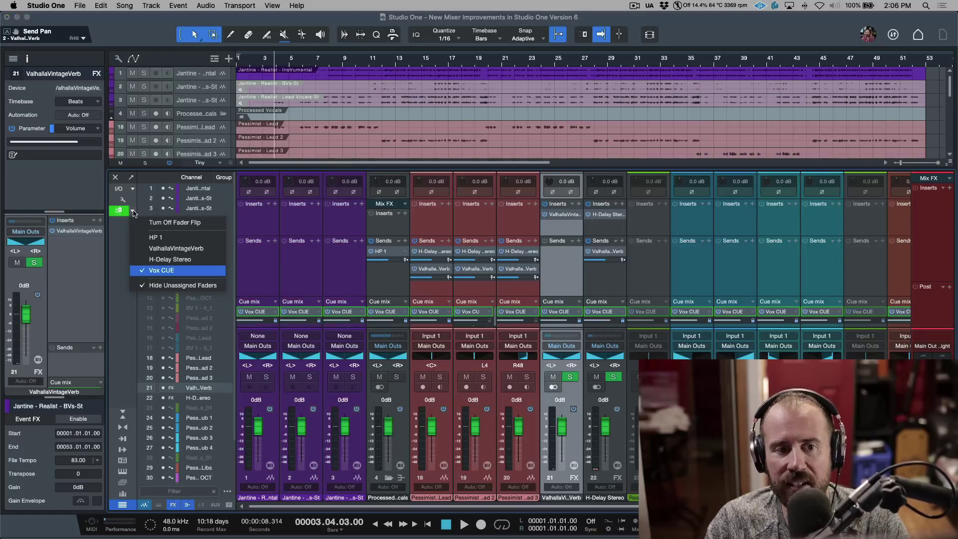
left_click(162, 238)
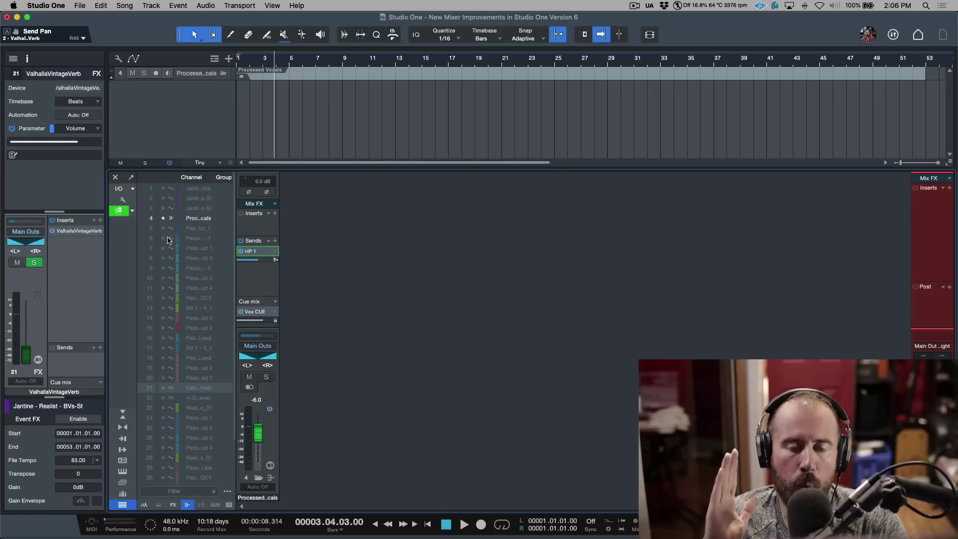
left_click(134, 214)
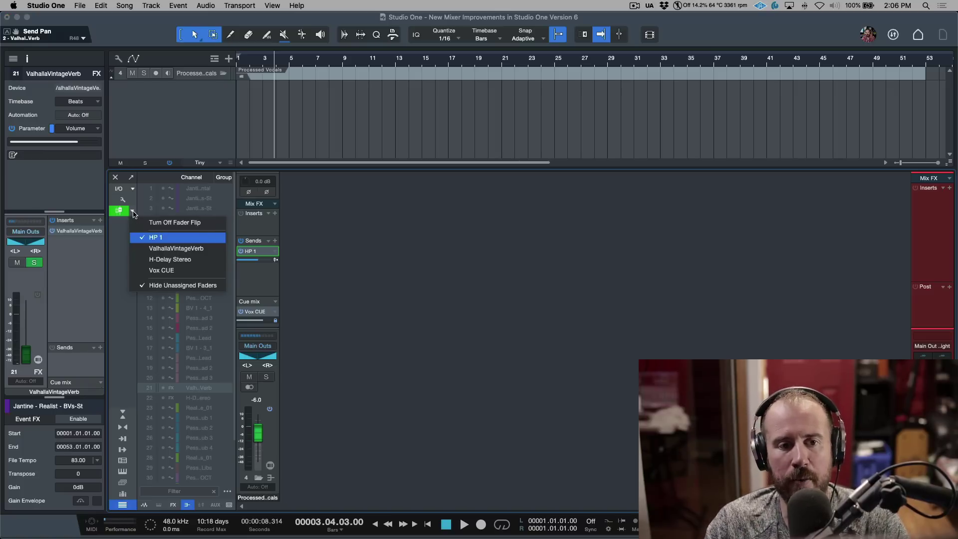
left_click(173, 285)
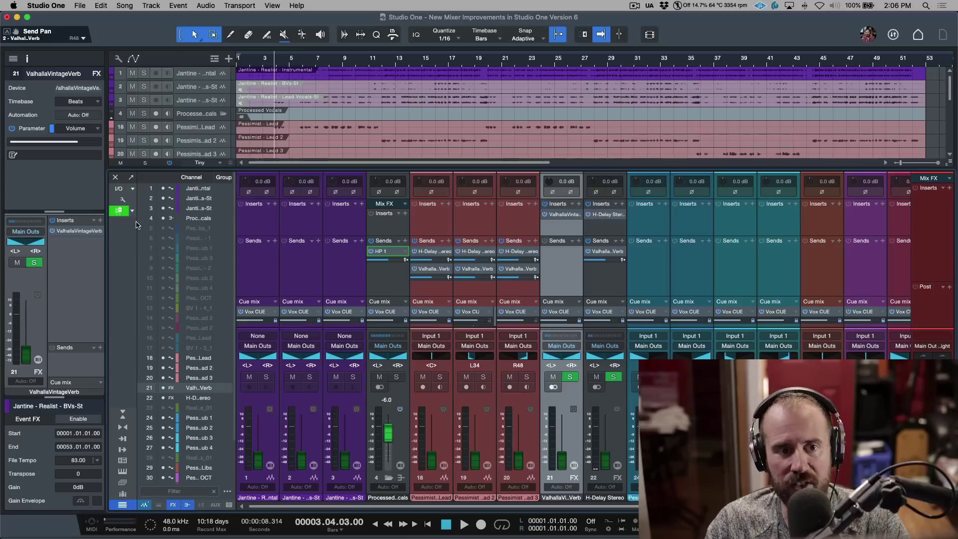
- Flip the faders to Vox CUE, then turn flip off and select channels 1 to 3
left_click(133, 211)
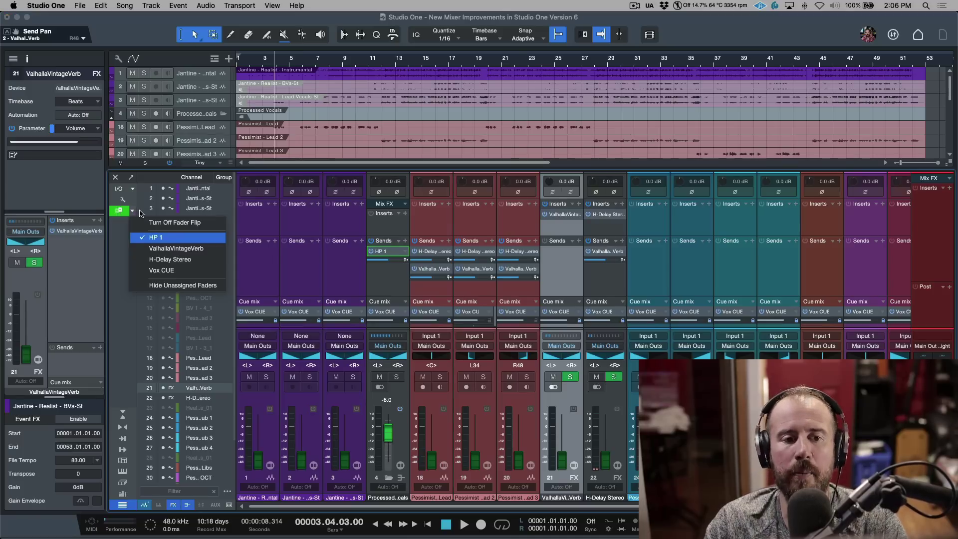
left_click(161, 270)
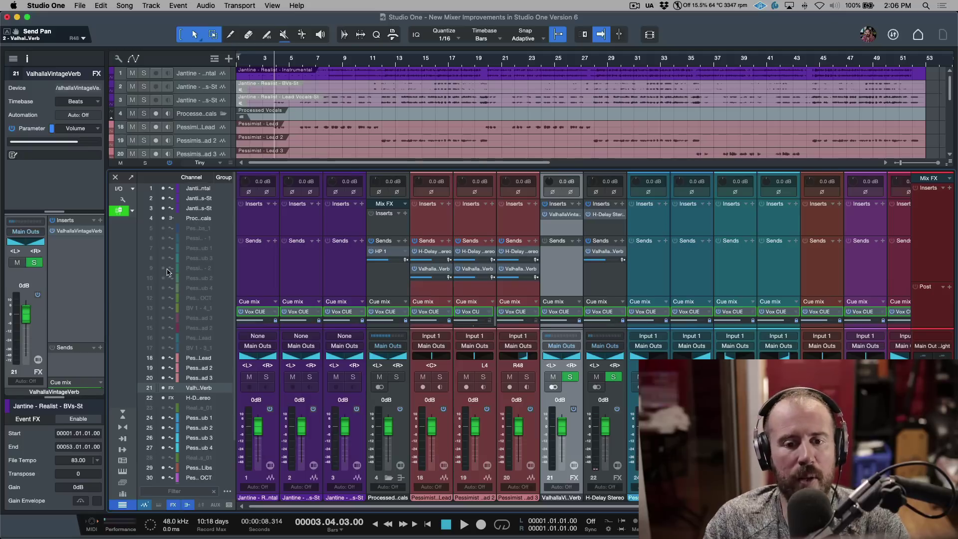
left_click(363, 444)
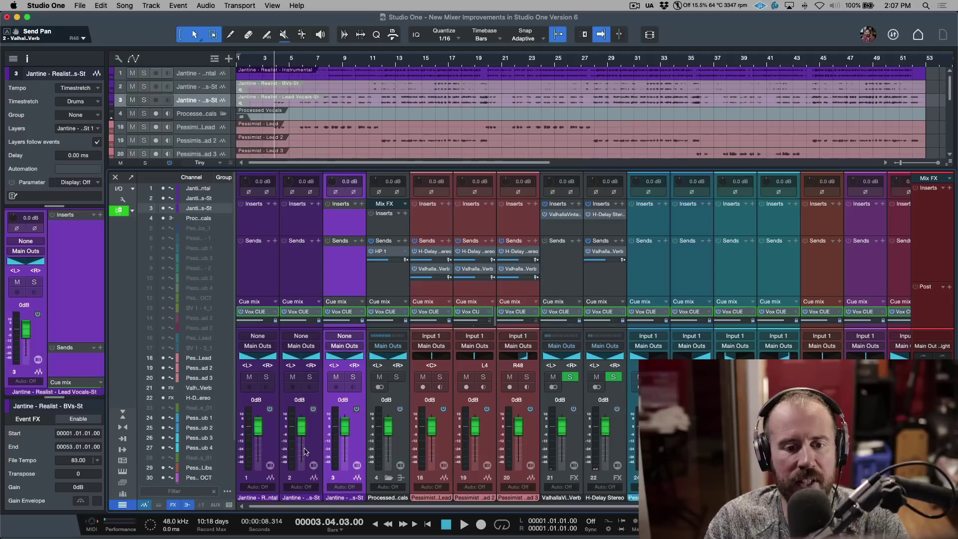
left_click(269, 446, "shift")
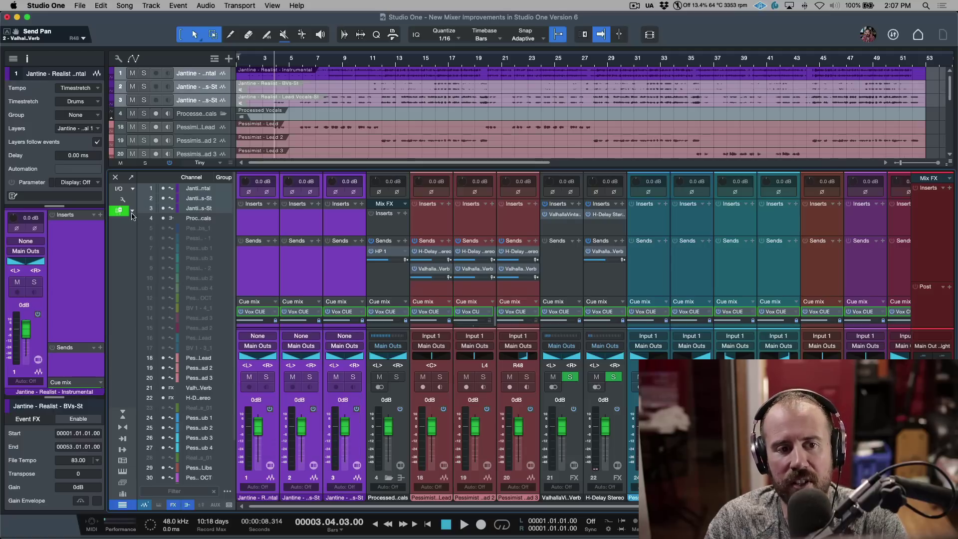
left_click(124, 212)
left_click(267, 274)
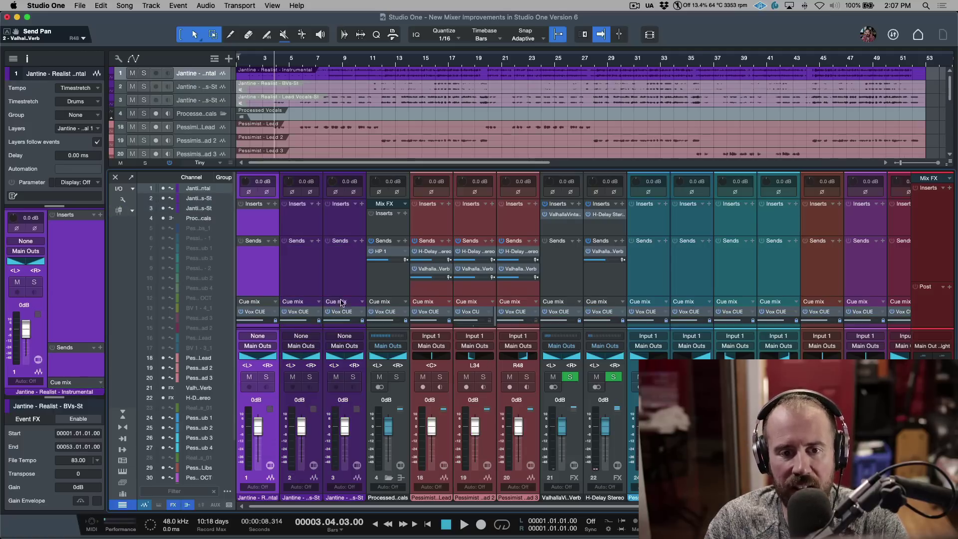
left_click(354, 286, "shift")
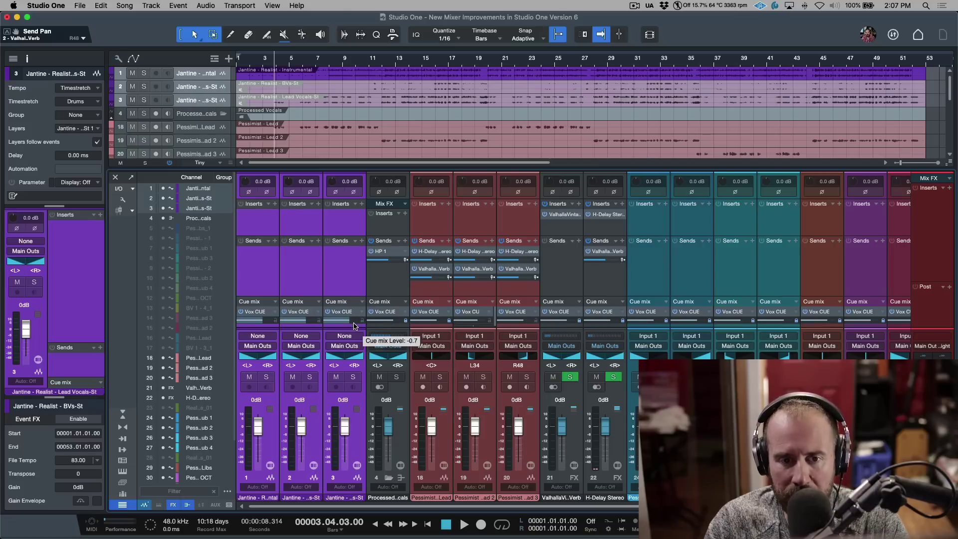
left_click(344, 296)
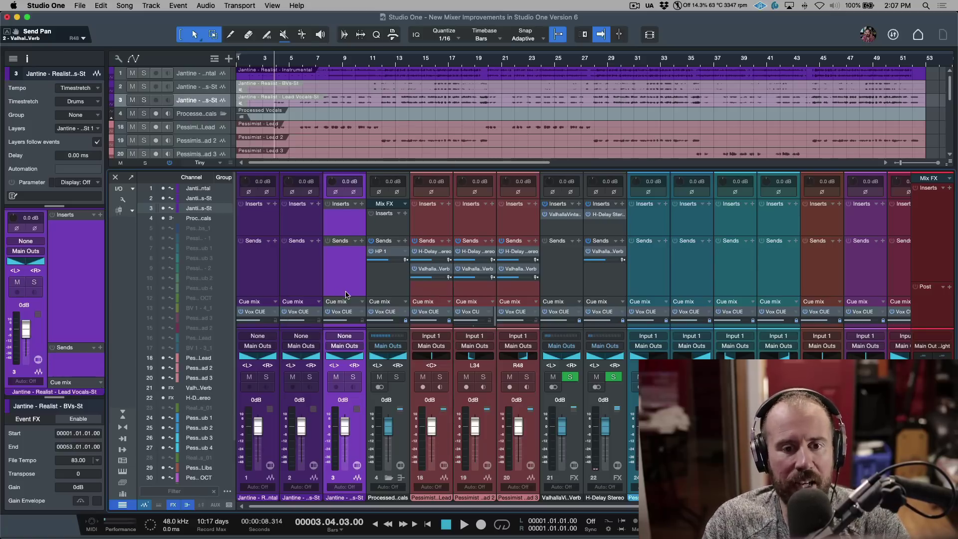
- Collapse the mixer to faders, re-flip to Vox CUE, and lower channels 2 (-5.4 dB), 18 and 19
left_click_drag(346, 295, 346, 288)
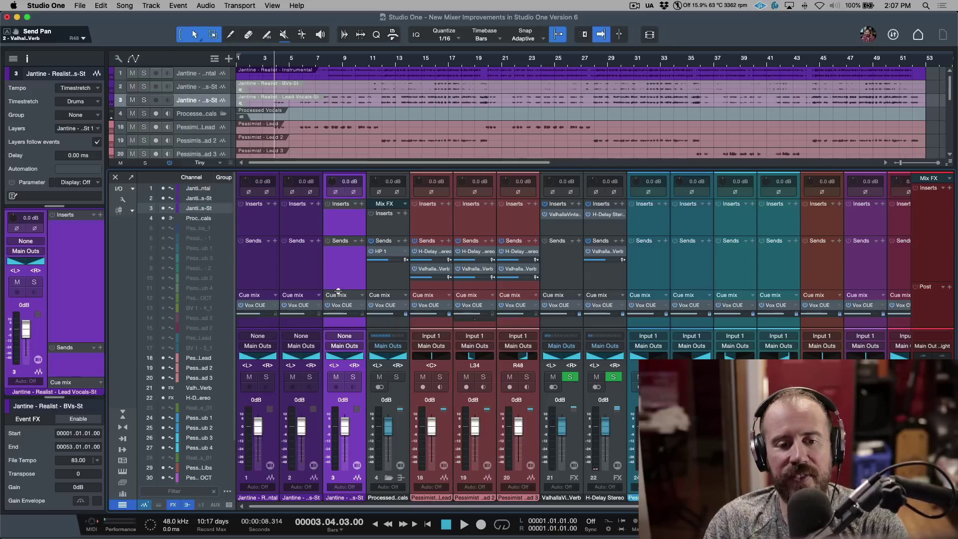
left_click(123, 414)
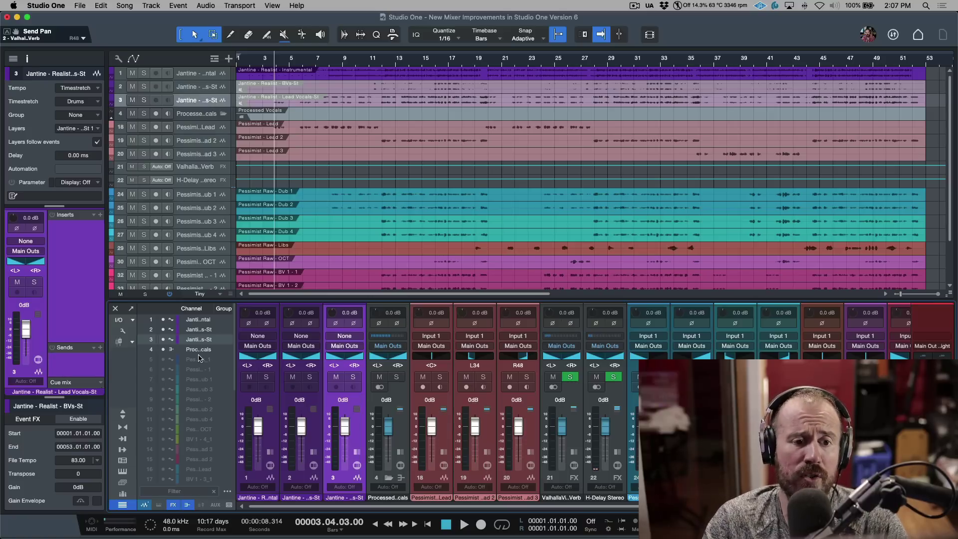
left_click(133, 343)
left_click(161, 401)
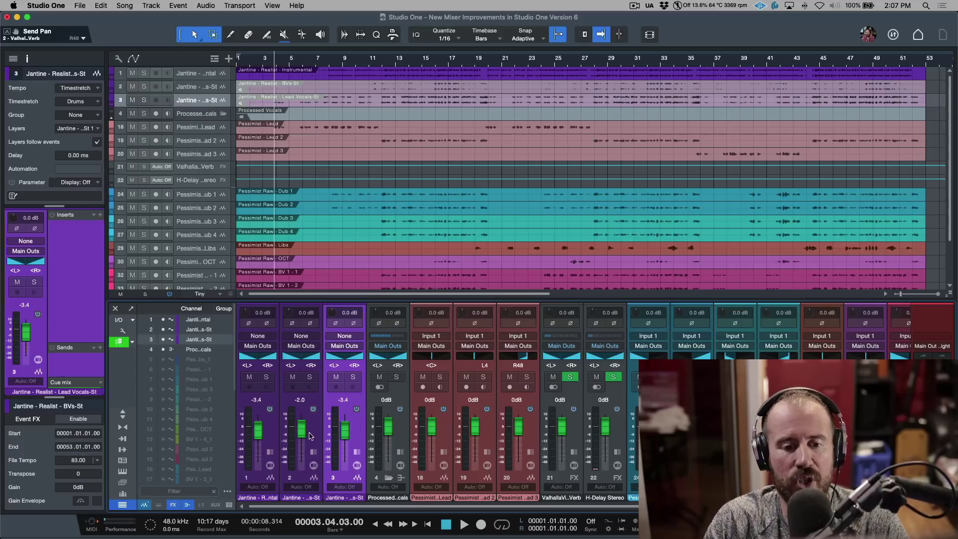
left_click_drag(303, 431, 315, 439)
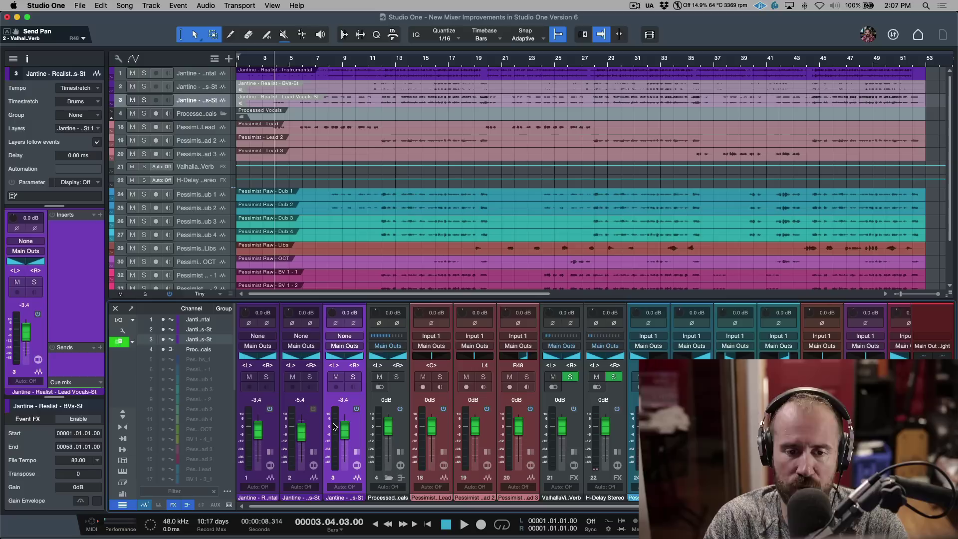
left_click_drag(432, 425, 514, 433)
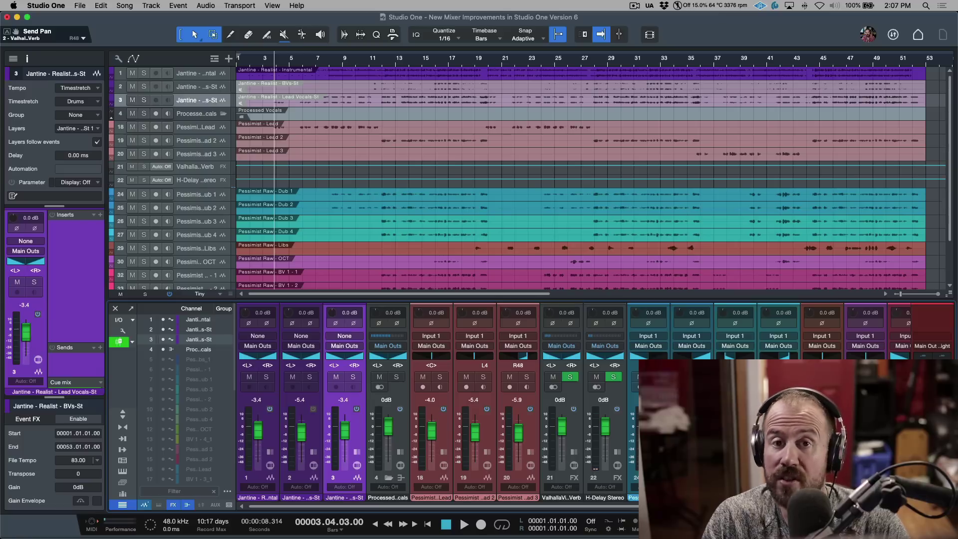
left_click(132, 342)
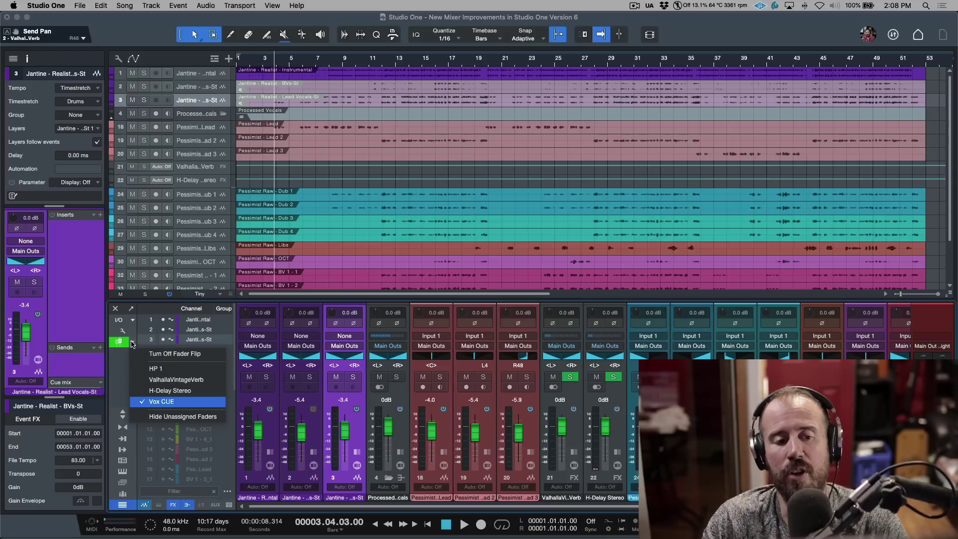
- Close the Fader Flip list and switch fader flip off, returning faders to 0 dB volumes
left_click(119, 346)
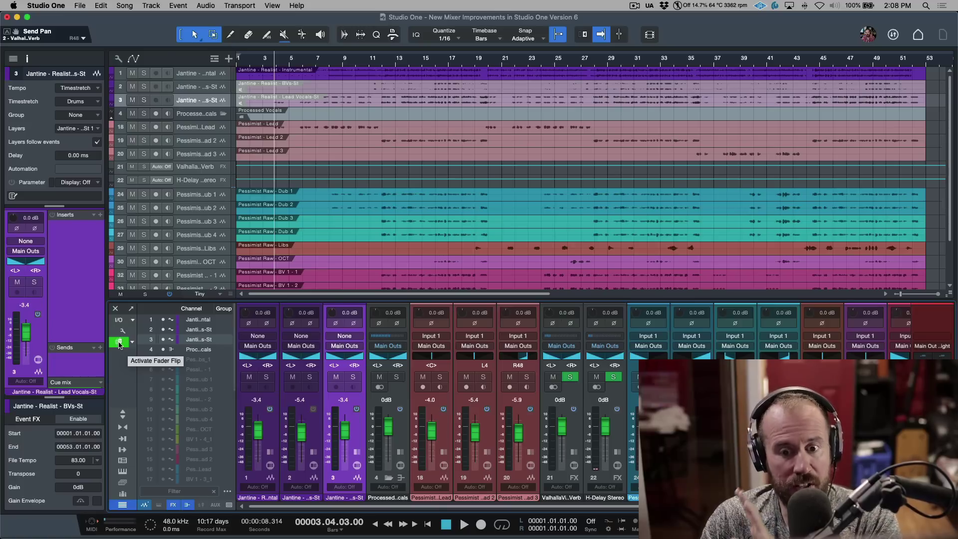
left_click(120, 343)
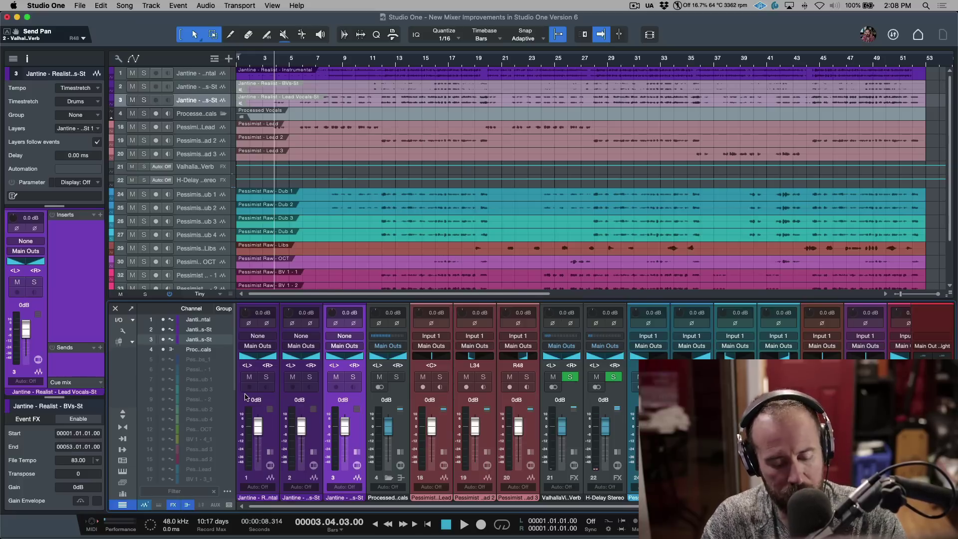
key("super+Tab")
key("Tab")
key("Tab")
key("Tab")
key("Tab")
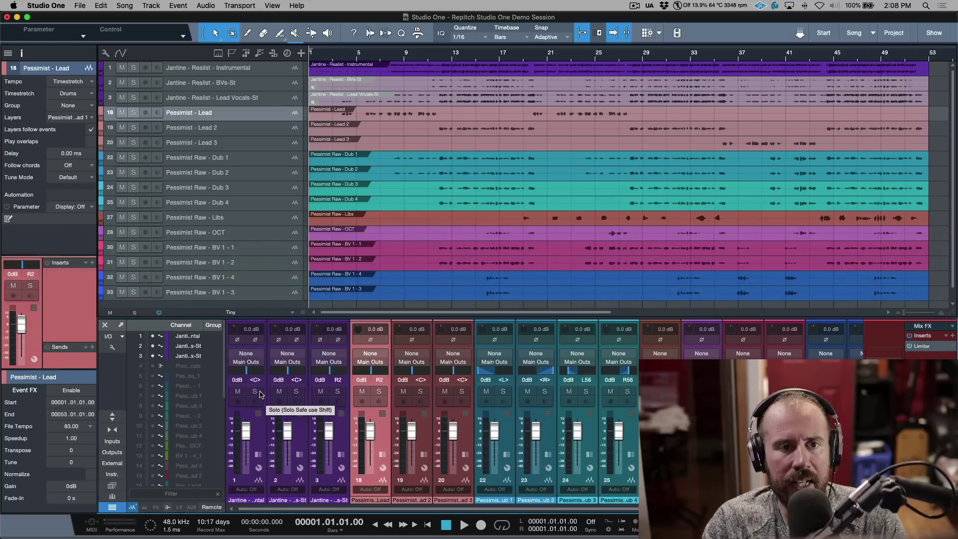
left_click(202, 494)
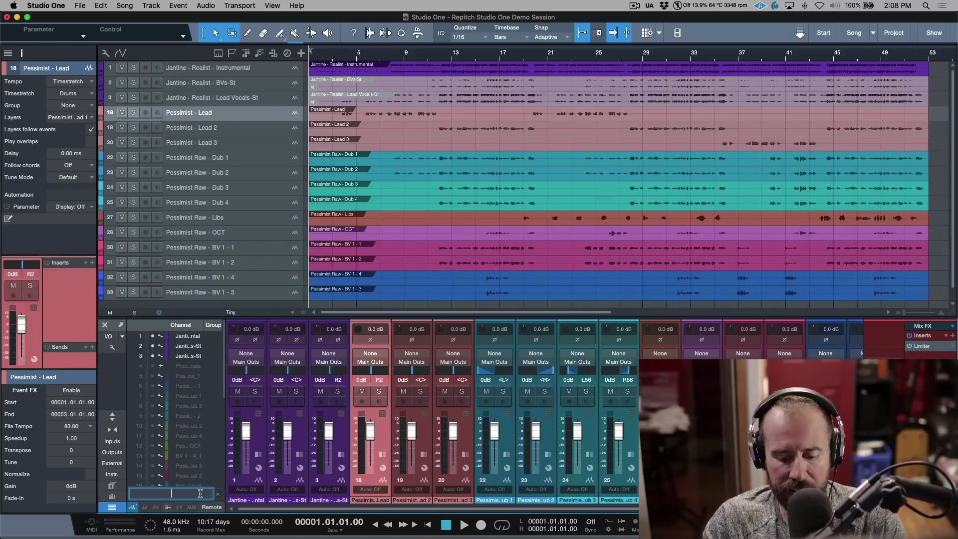
type("lead")
key("Return")
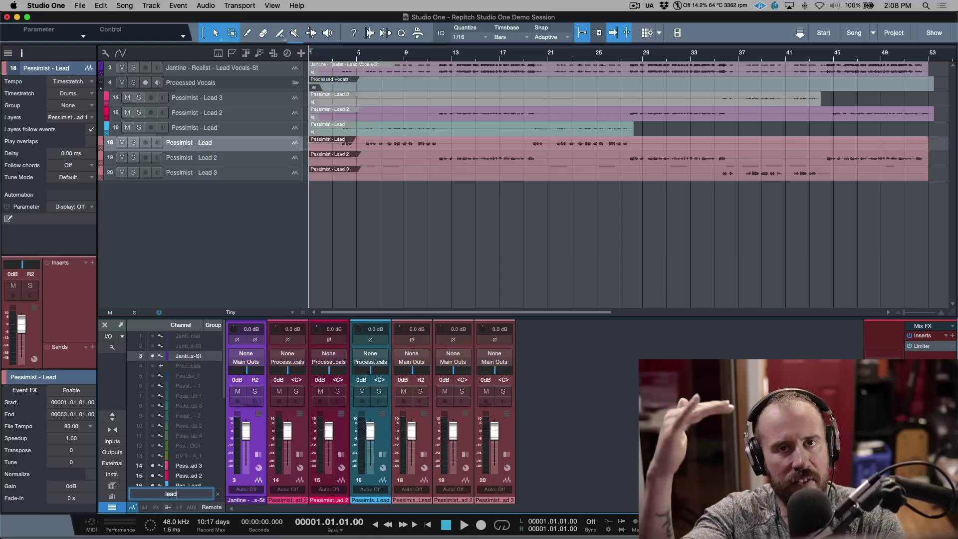
left_click(217, 494)
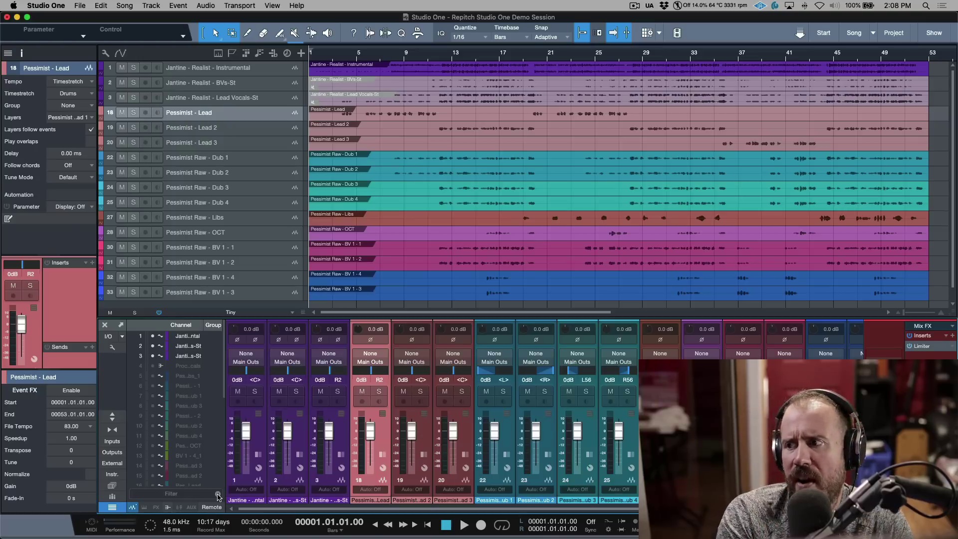
key("super+Tab")
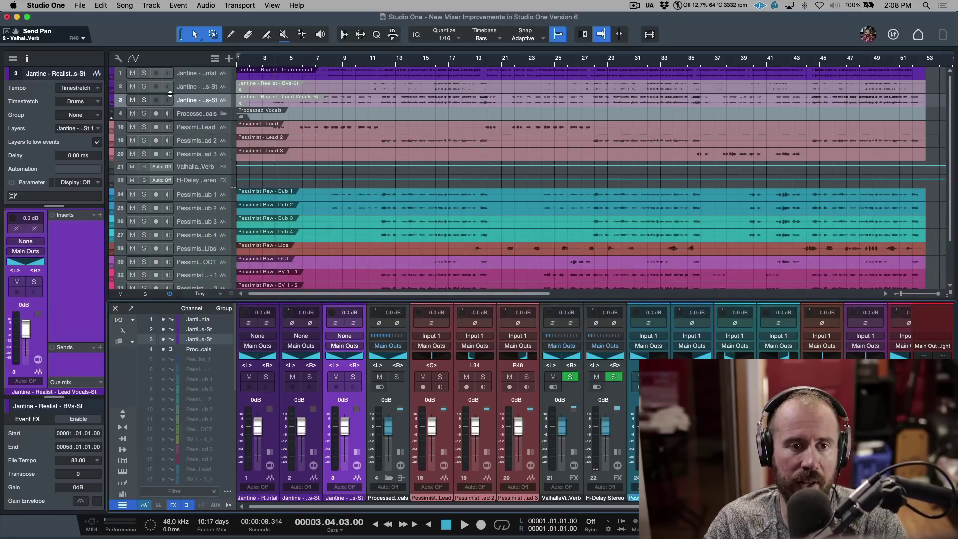
- Solo tracks 26, 30 and 34 in the console
left_click(144, 88)
left_click(144, 221)
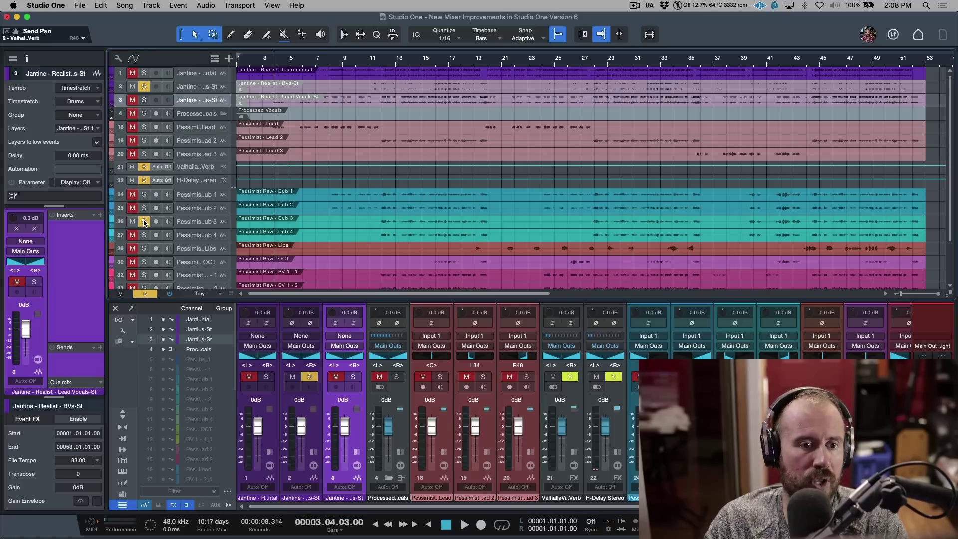
left_click(144, 262)
scroll(146, 264, "down", 4)
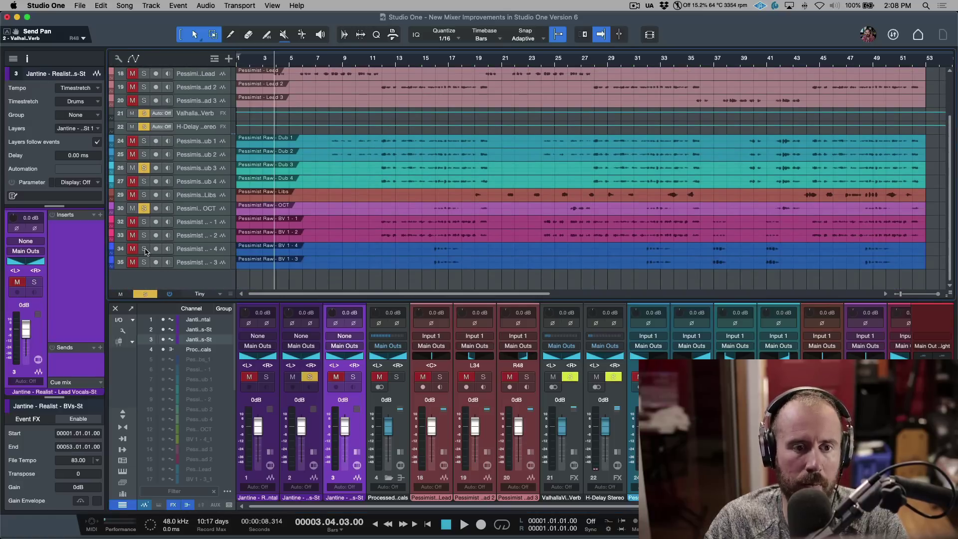
left_click(144, 249)
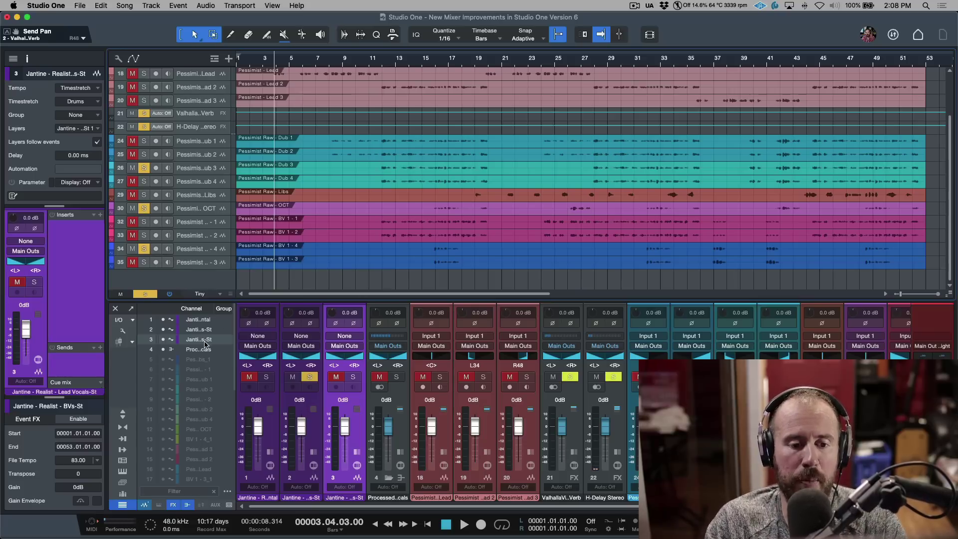
- Preview only the soloed channels, then undo the visibility change to restore every channel
left_click(228, 492)
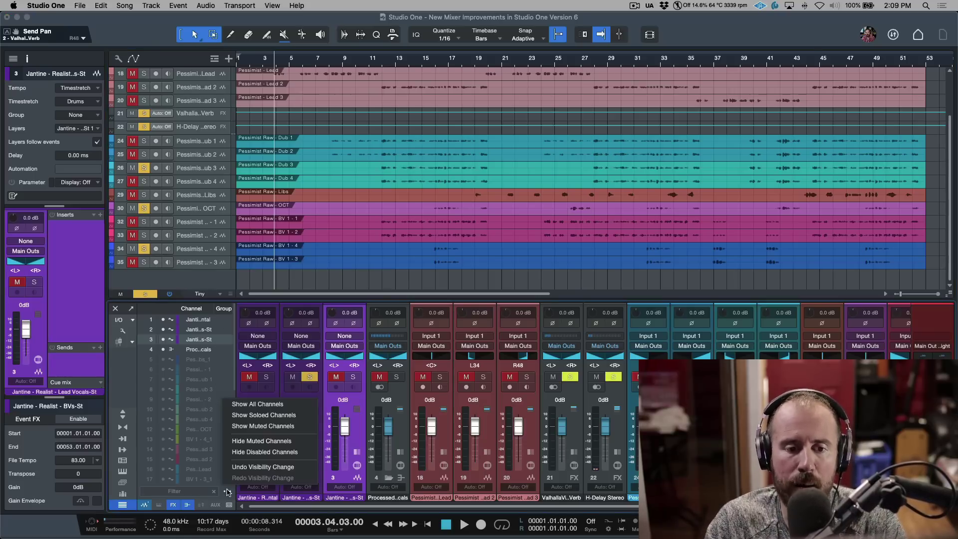
left_click(259, 420)
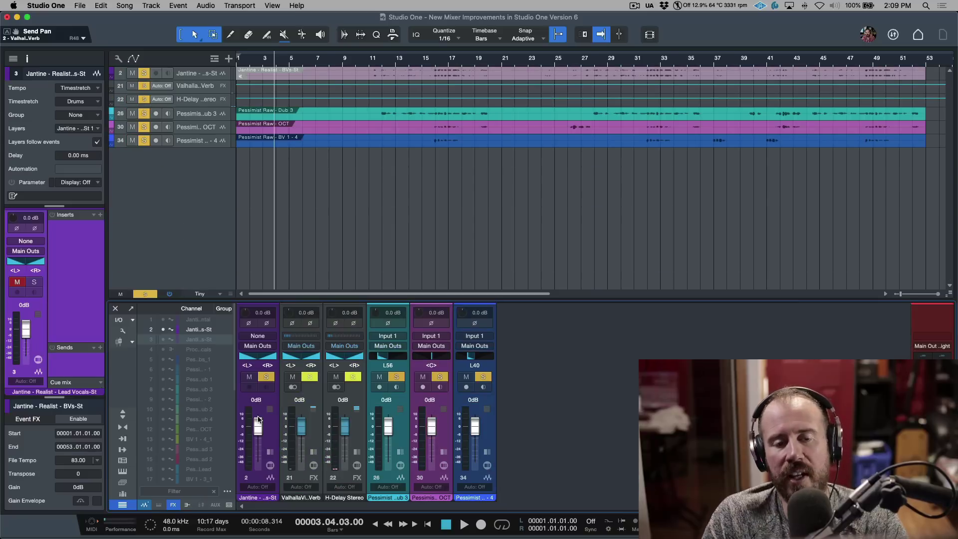
key("alt+e")
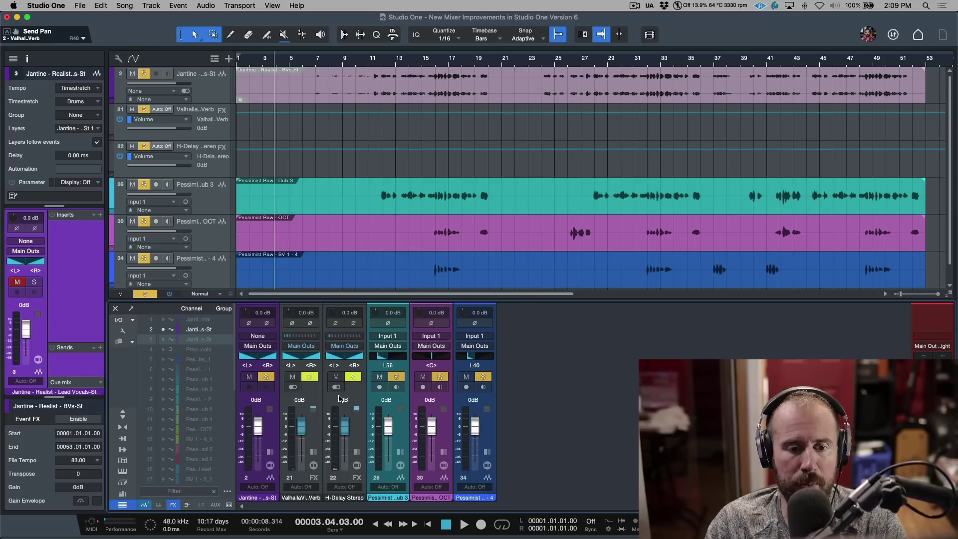
left_click(227, 491)
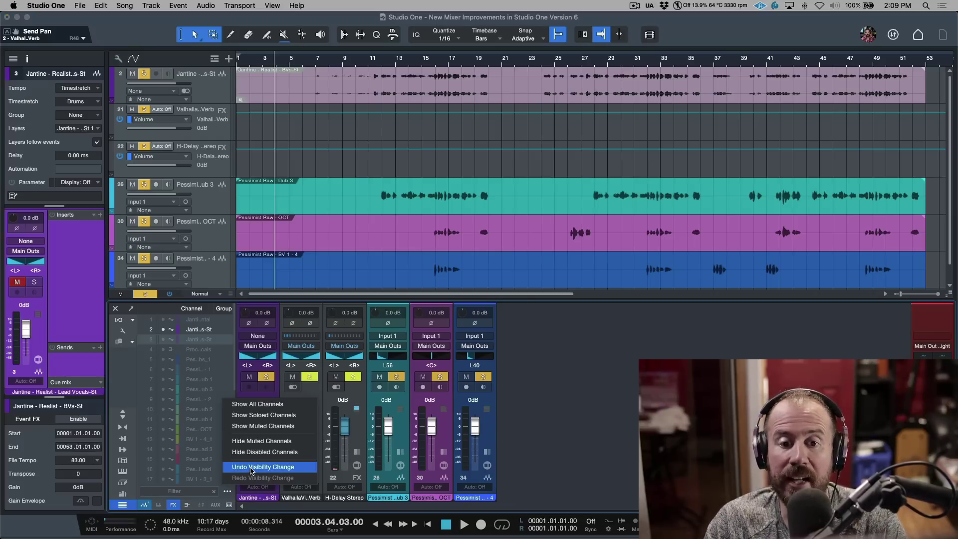
left_click(252, 467)
key("alt+e")
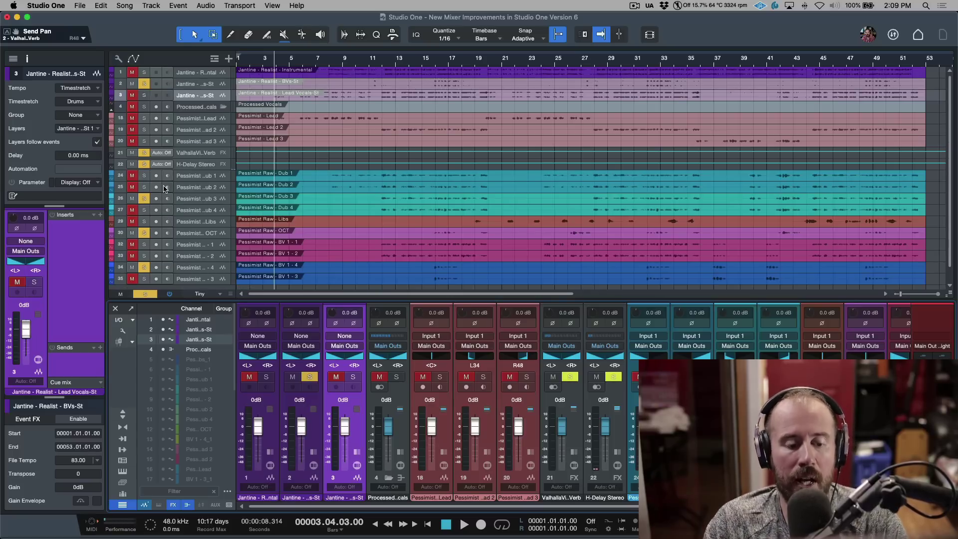
- Clear all solos and mute tracks 20, 27 and 30
left_click(132, 141, "alt")
left_click(131, 142)
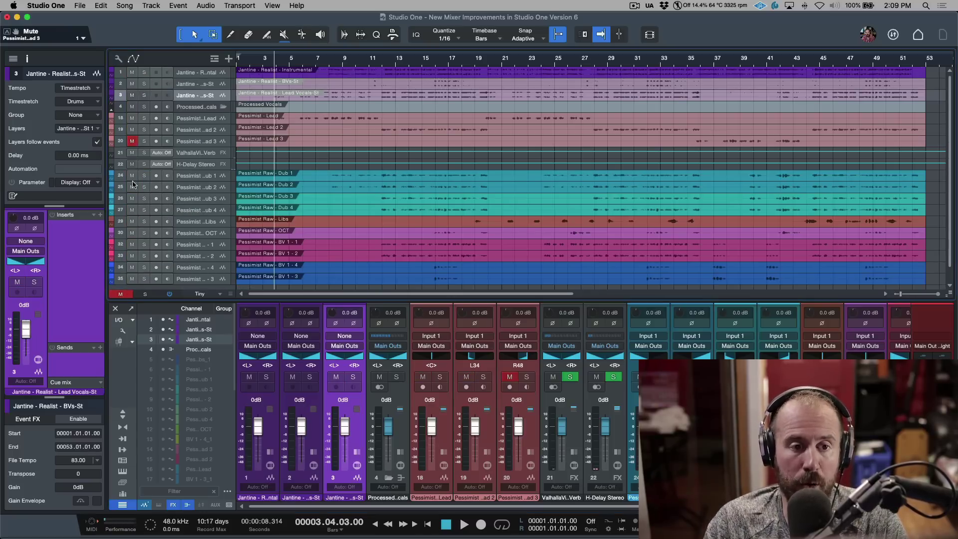
left_click(132, 210)
left_click(132, 233)
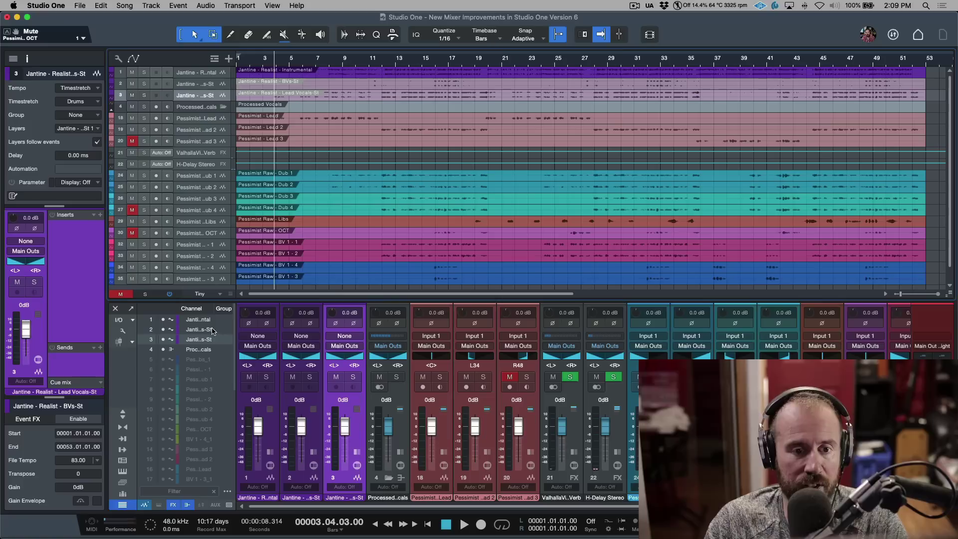
- Briefly show only muted channels, undo it, then show all channels including hidden ones
left_click(228, 492)
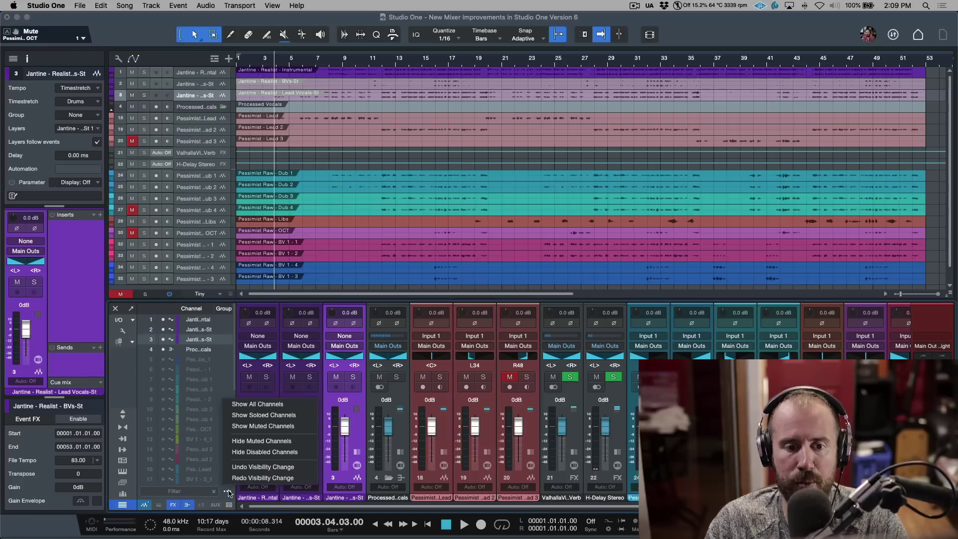
left_click(269, 426)
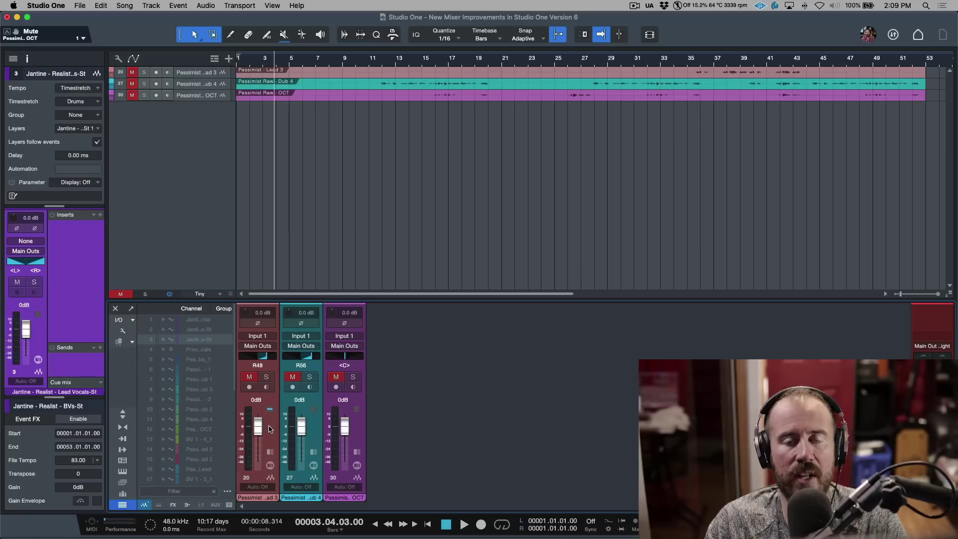
left_click(227, 491)
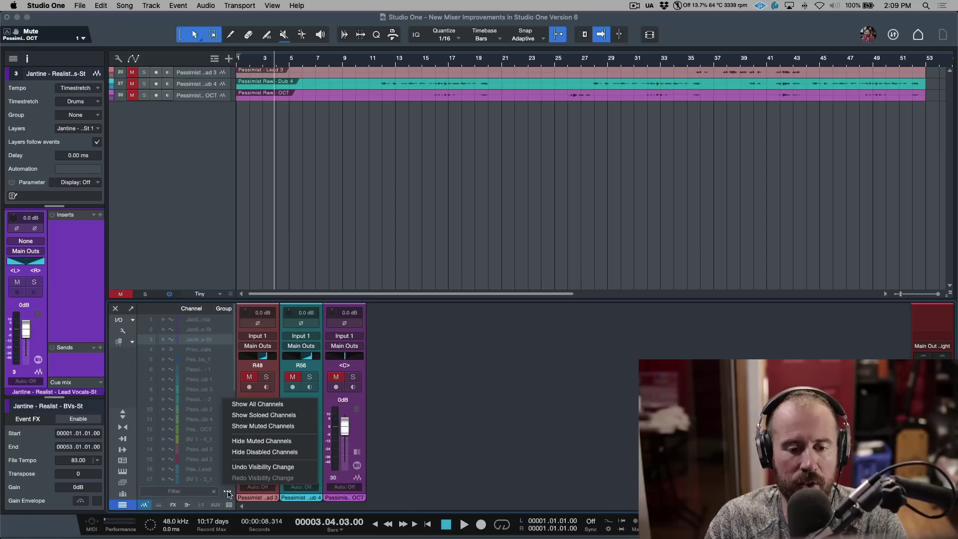
left_click(258, 468)
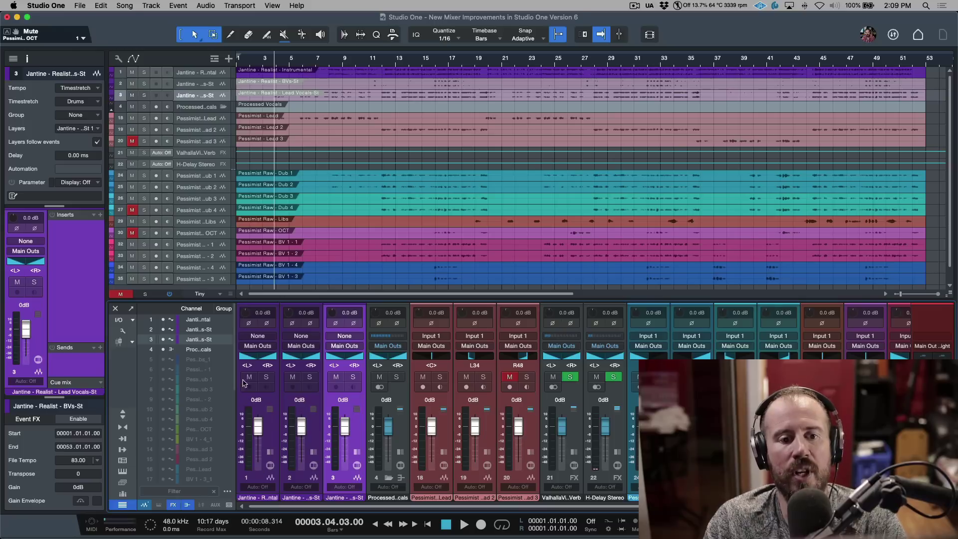
left_click(228, 504)
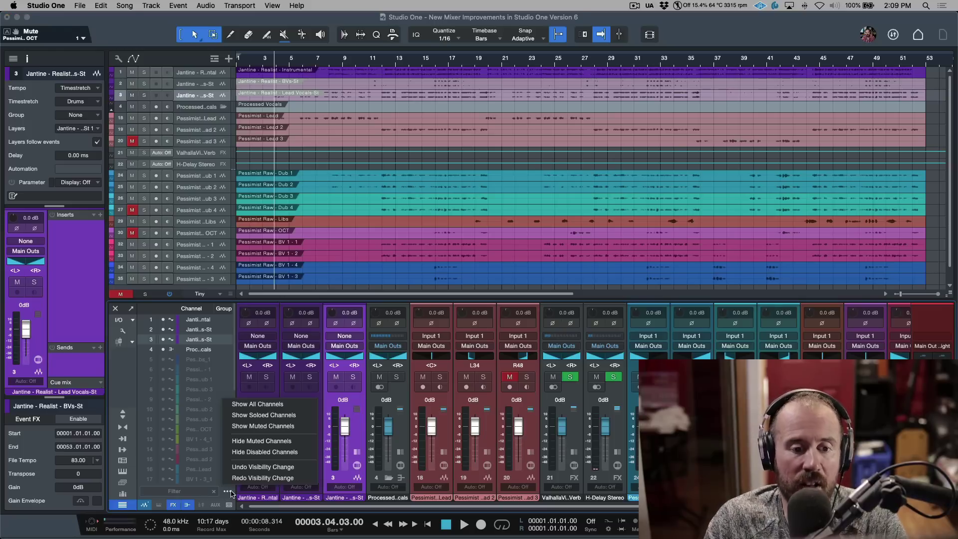
left_click(249, 404)
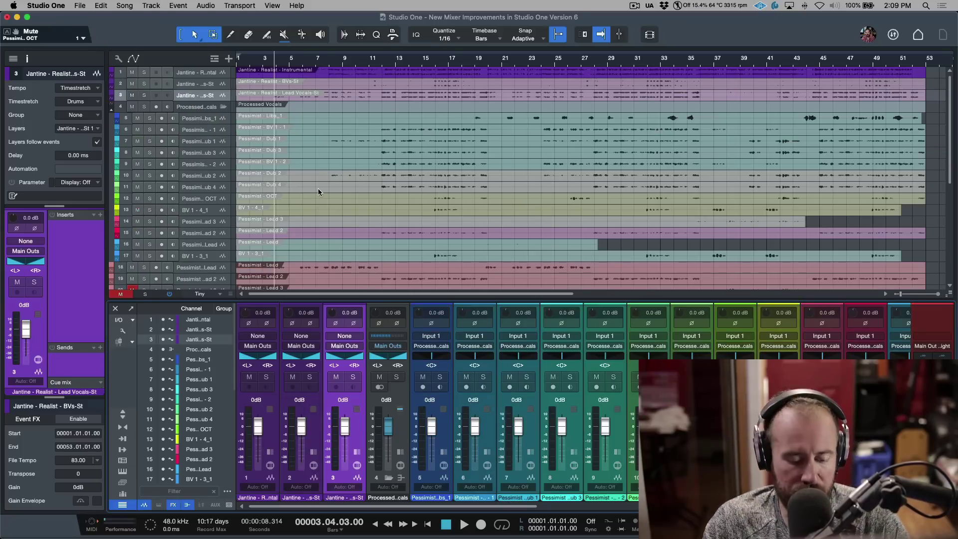
key("shift+w")
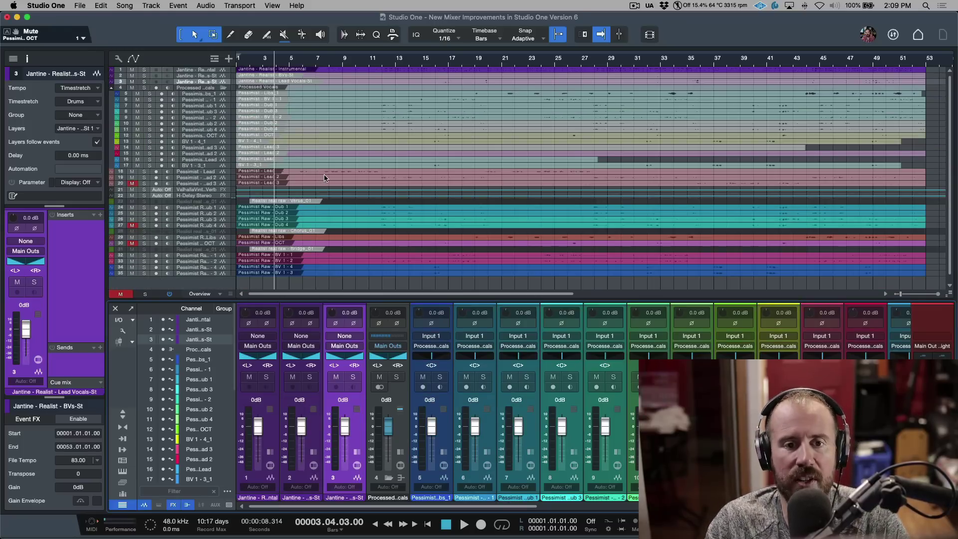
- Select disabled tracks 23, 28 and 31 and apply Hide Disabled Channels
left_click(213, 203)
left_click(216, 232)
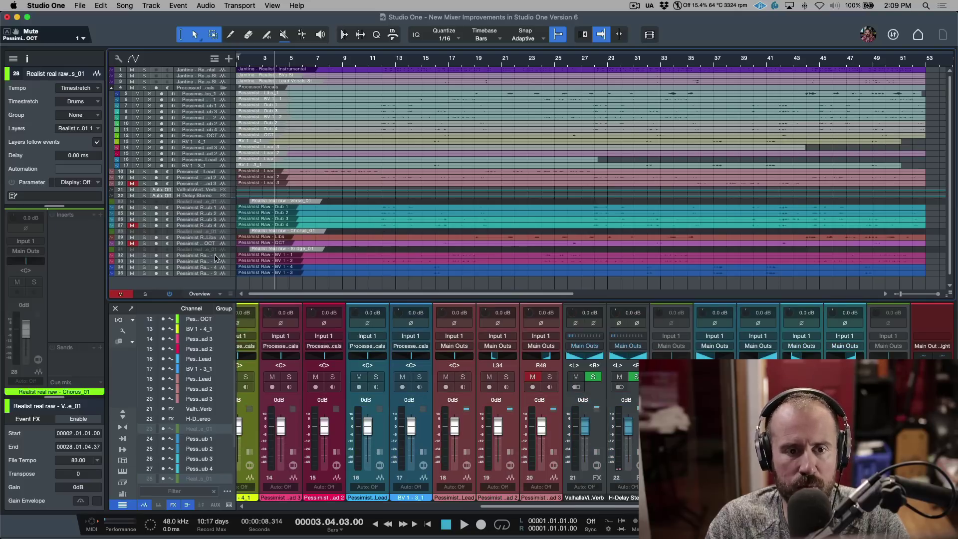
left_click(217, 249)
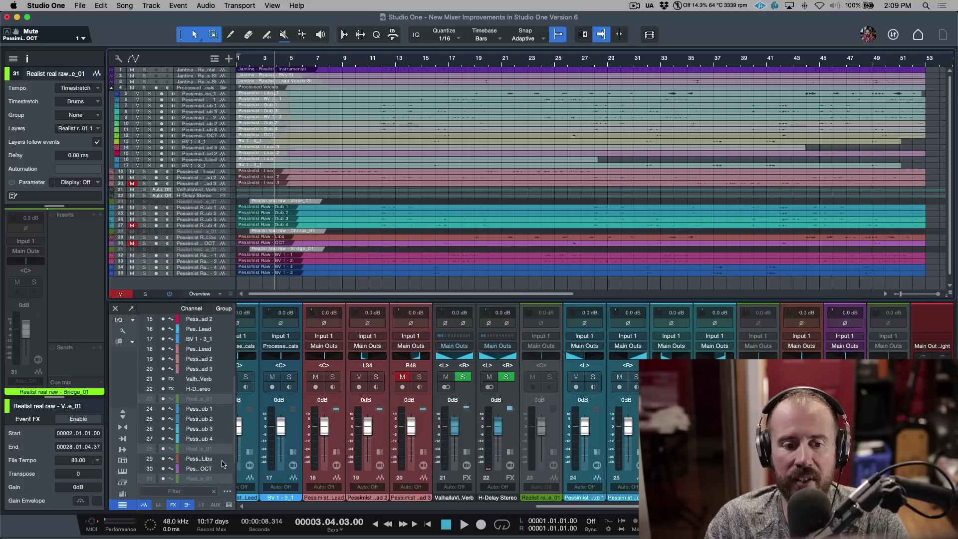
left_click(228, 491)
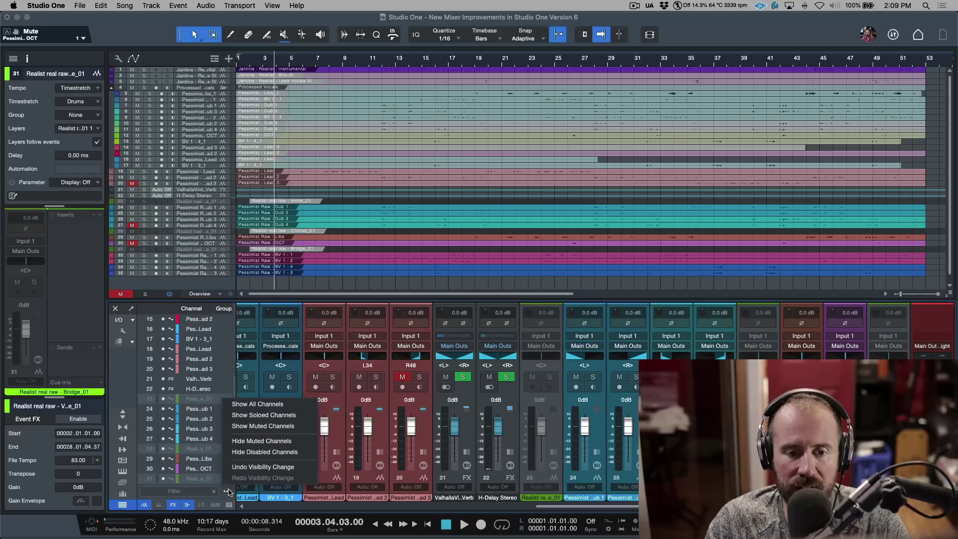
left_click(259, 452)
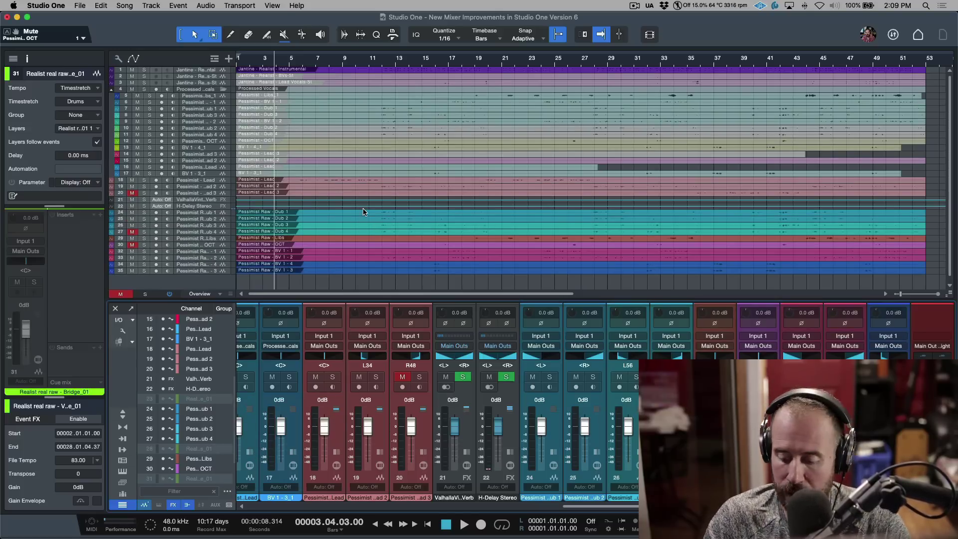
scroll(363, 212, "up", 5)
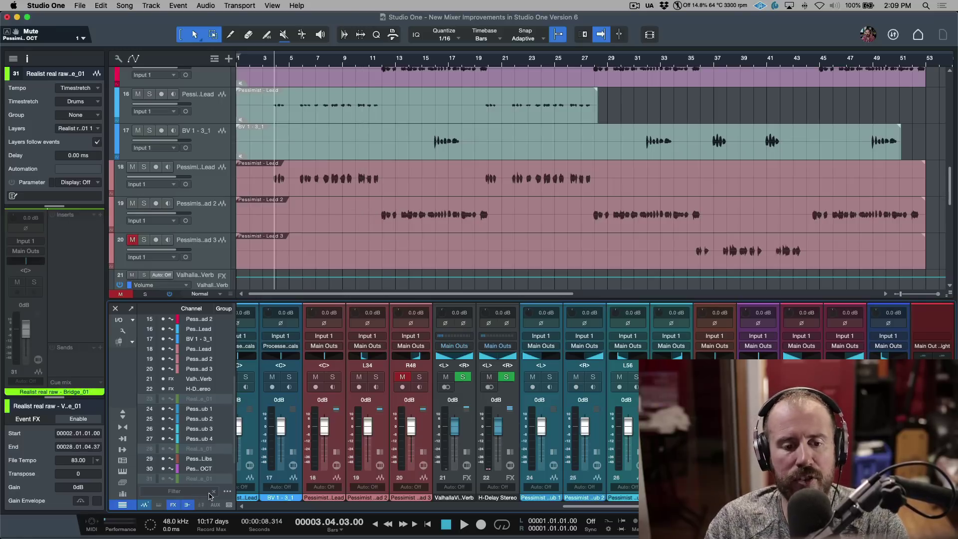
left_click(227, 492)
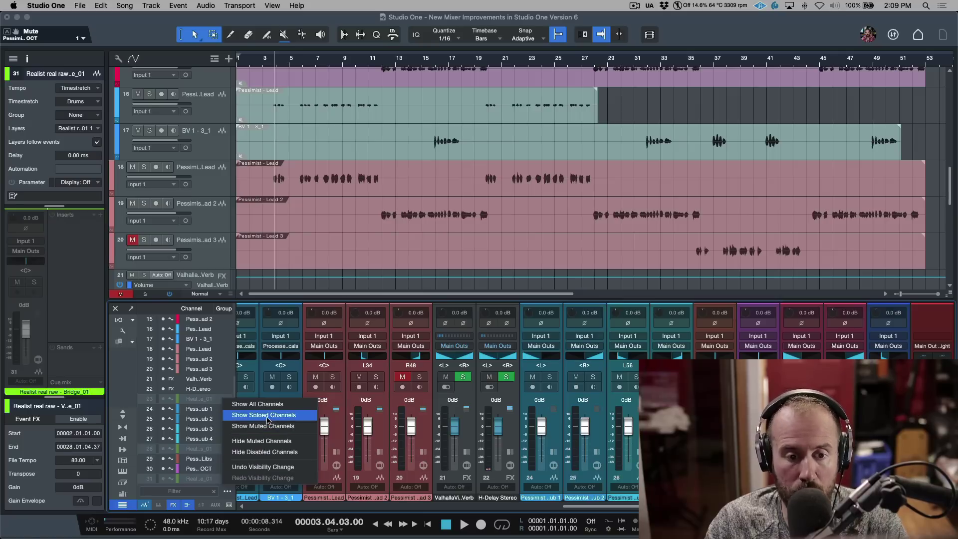
left_click(46, 6)
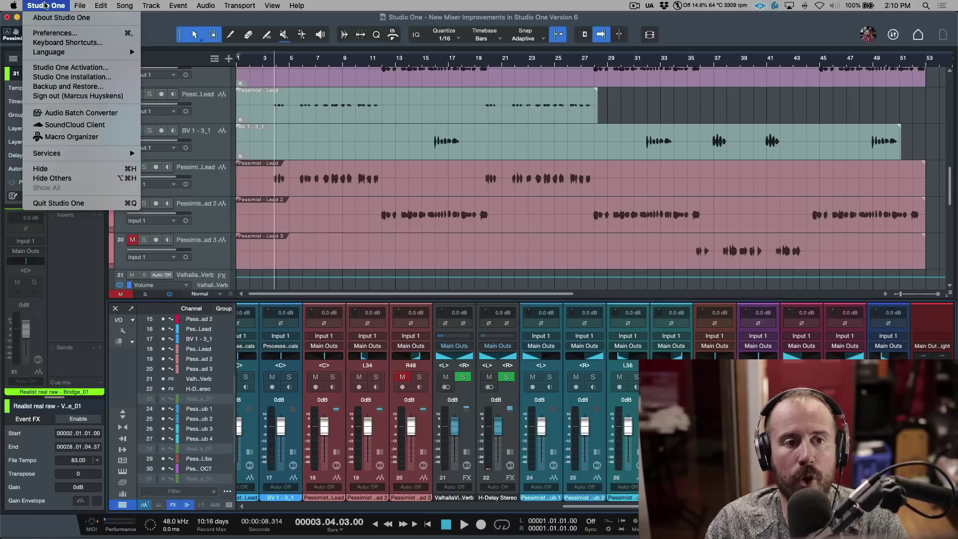
left_click(60, 43)
type("show solo")
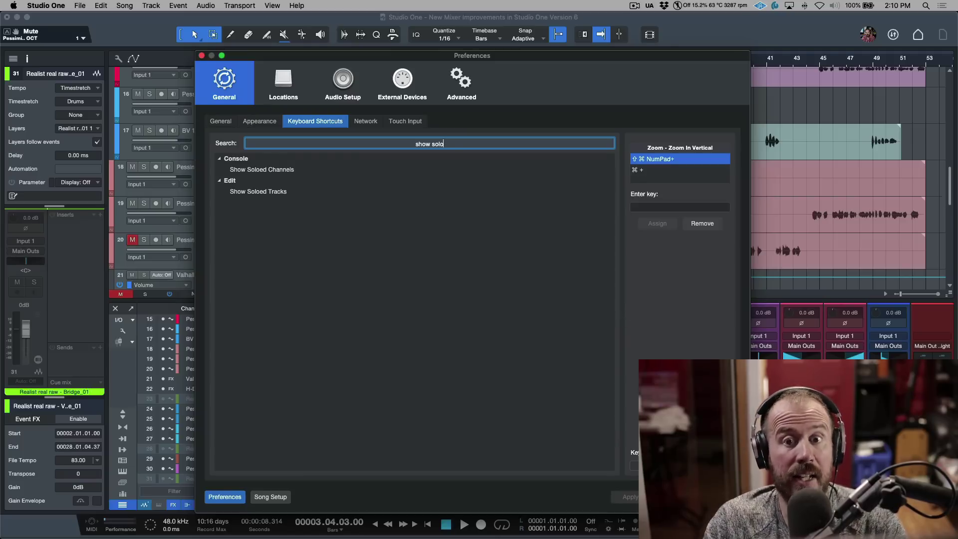
key("Escape")
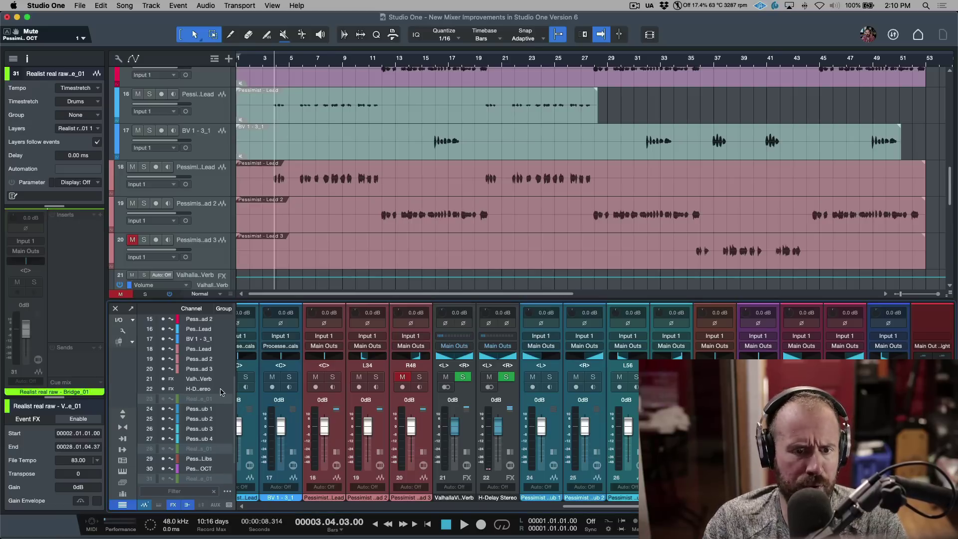
- Unmute track 20 with Shift+M and fit all tracks at Overview height
key("shift+m")
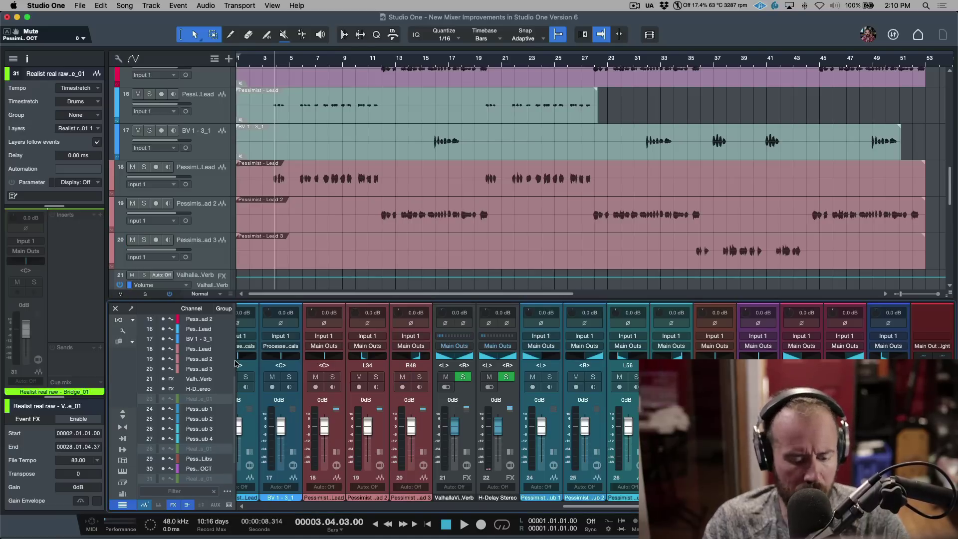
key("shift+z")
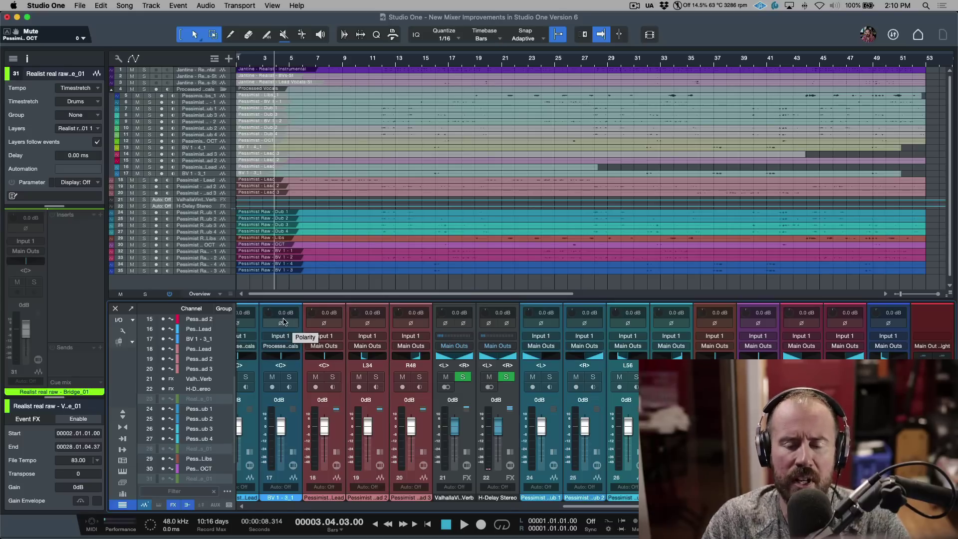